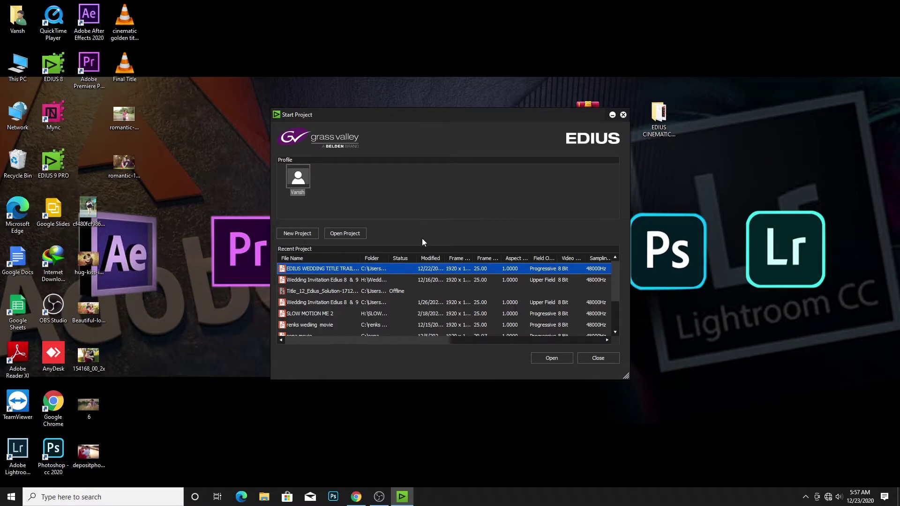
Open the project EDIUS WEDDING TITLE TRAIL SET from the EDIUS CINEMATIC GOLDEN PSD PICTURE TITLE PROJECT folder on the desktop
click(352, 234)
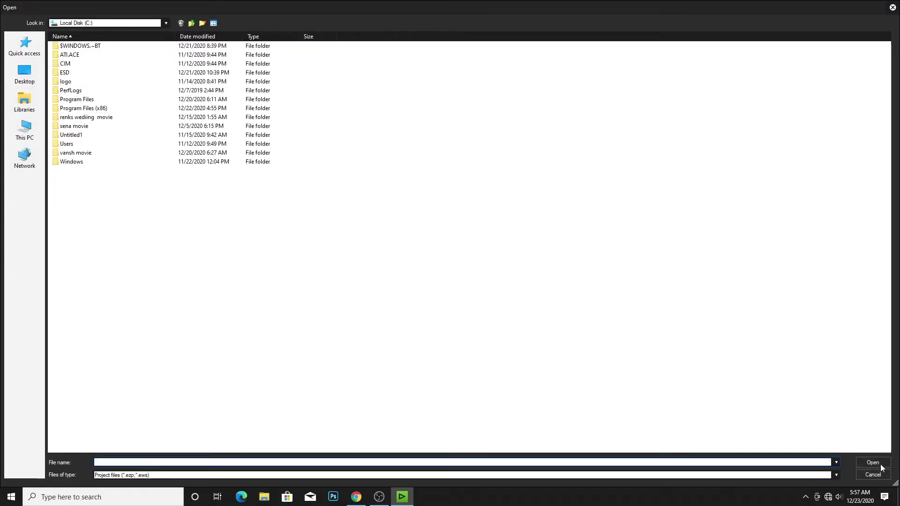
click(24, 75)
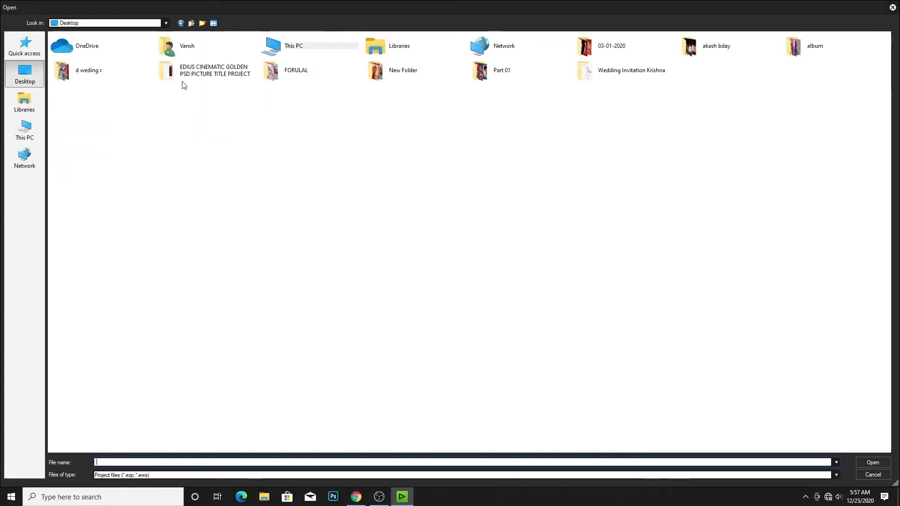
double_click(166, 76)
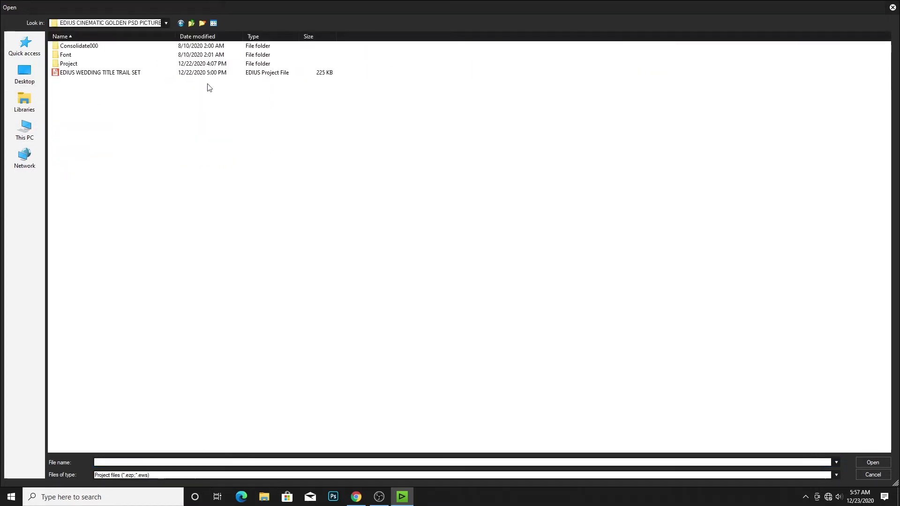
double_click(87, 74)
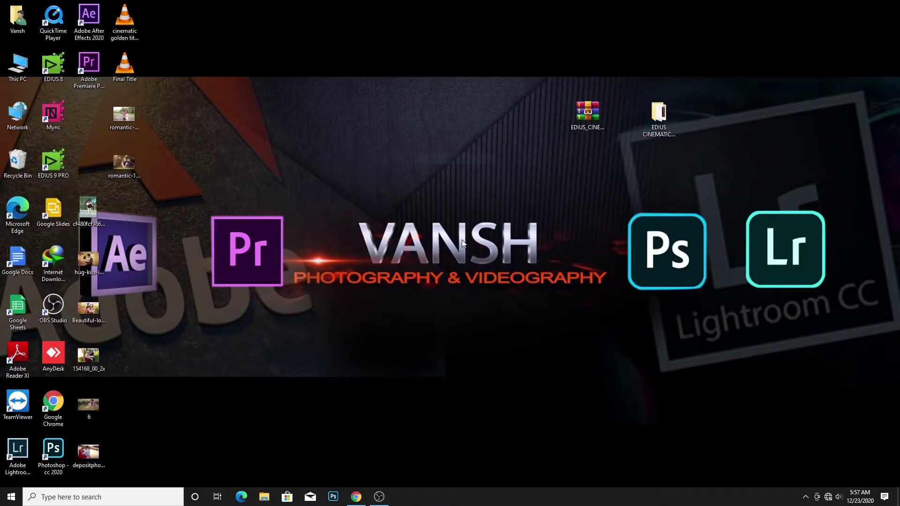
right_click(566, 304)
click(585, 343)
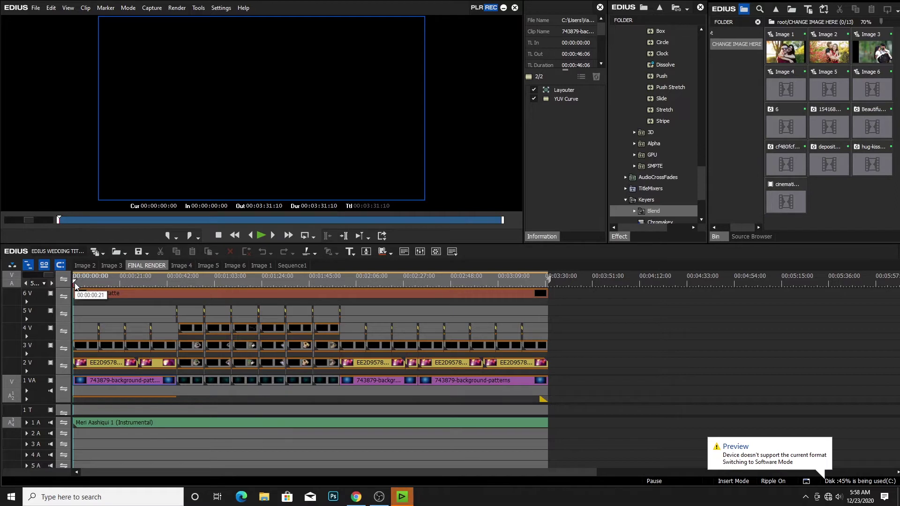
Scrub through the FINAL RENDER timeline to 00:00:53:09 and select the "Our Wedding" image clip on track 3 V
drag(75, 284, 187, 364)
drag(94, 306, 85, 361)
click(194, 281)
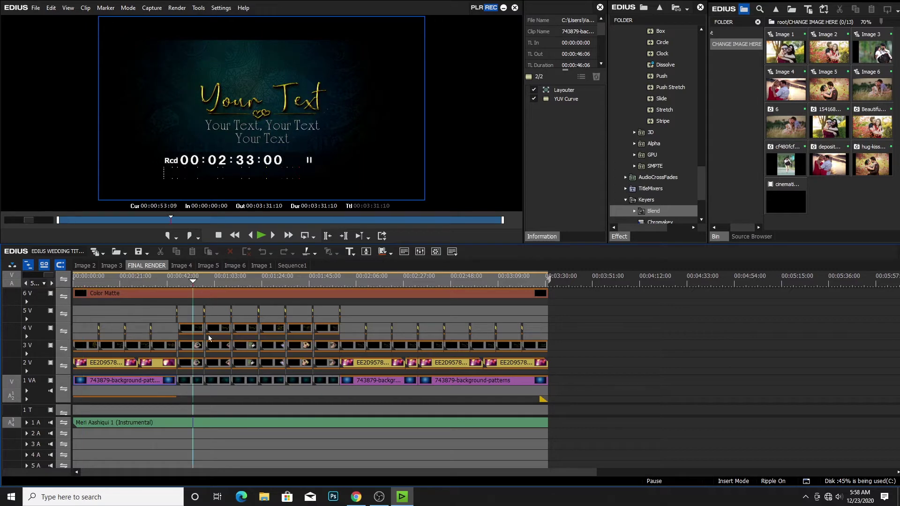
click(194, 349)
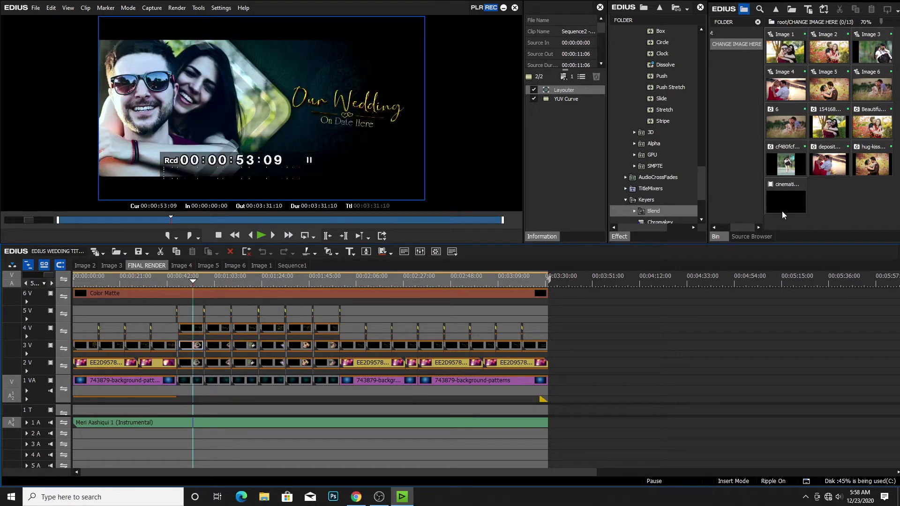
Narrow the preview to enlarge the Information panel and select the CHANGE IMAGE HERE folder in the bin
drag(705, 163, 591, 187)
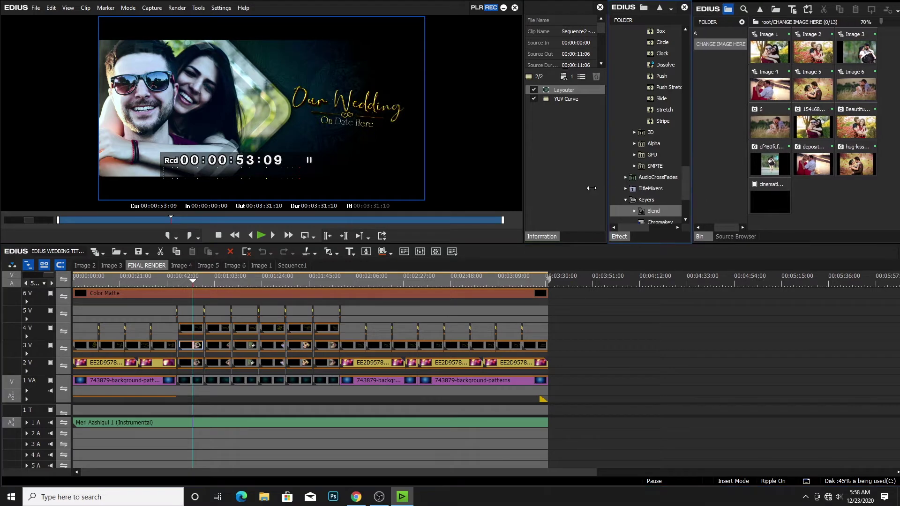
drag(520, 156, 308, 155)
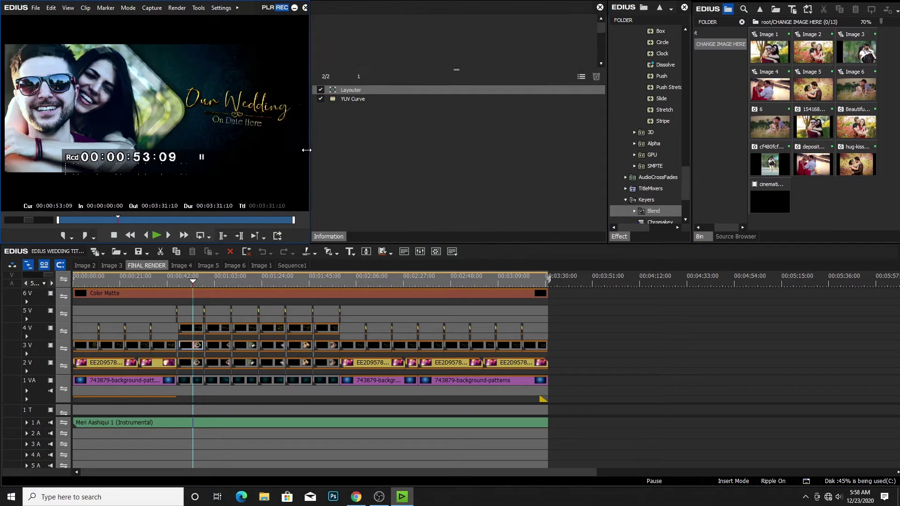
click(721, 44)
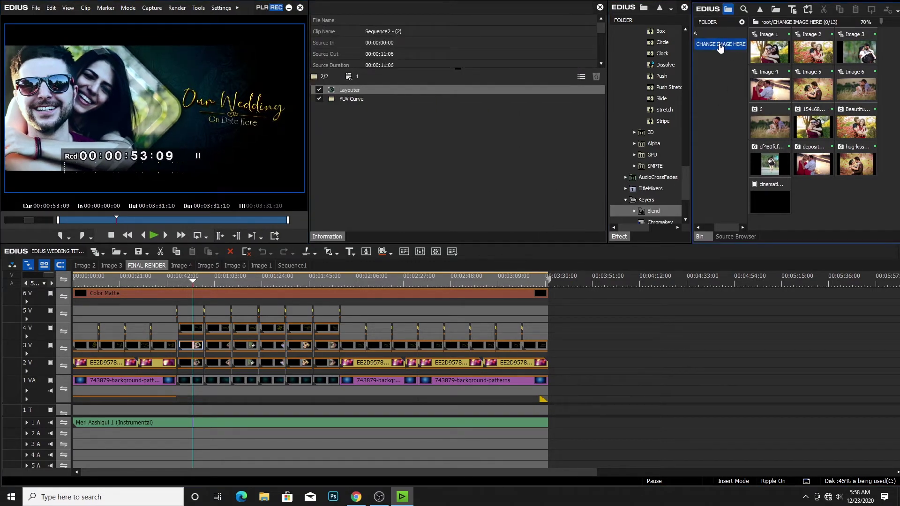
Delete the six photos and the cinematic video clip from the CHANGE IMAGE HERE folder, keeping the six Image sequences
drag(882, 204, 762, 117)
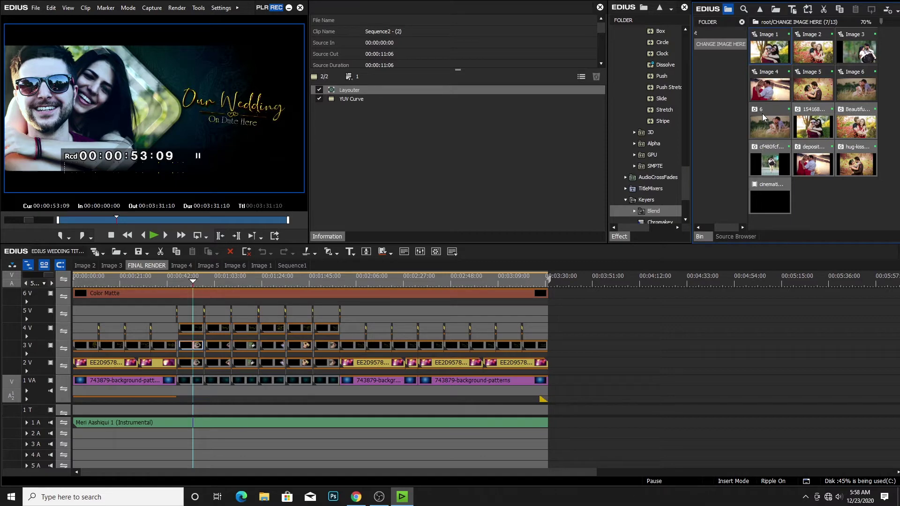
key(Delete)
right_click(806, 144)
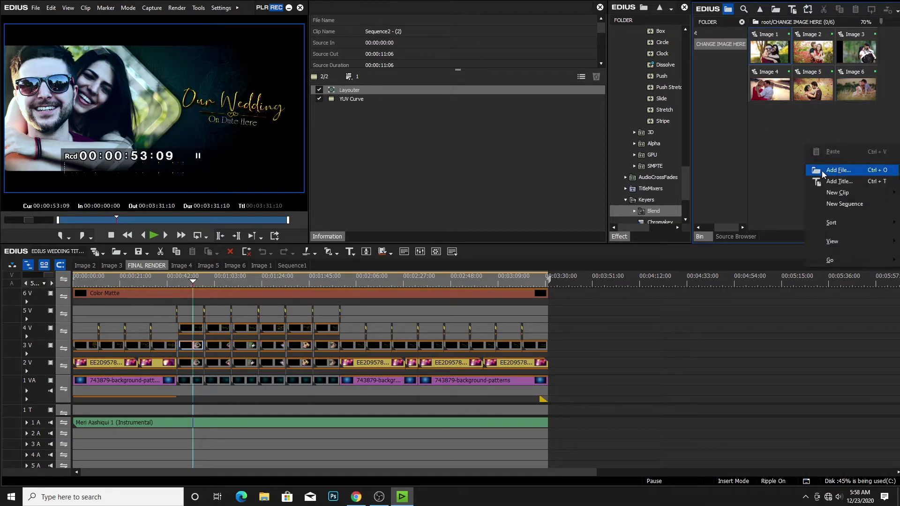
click(791, 182)
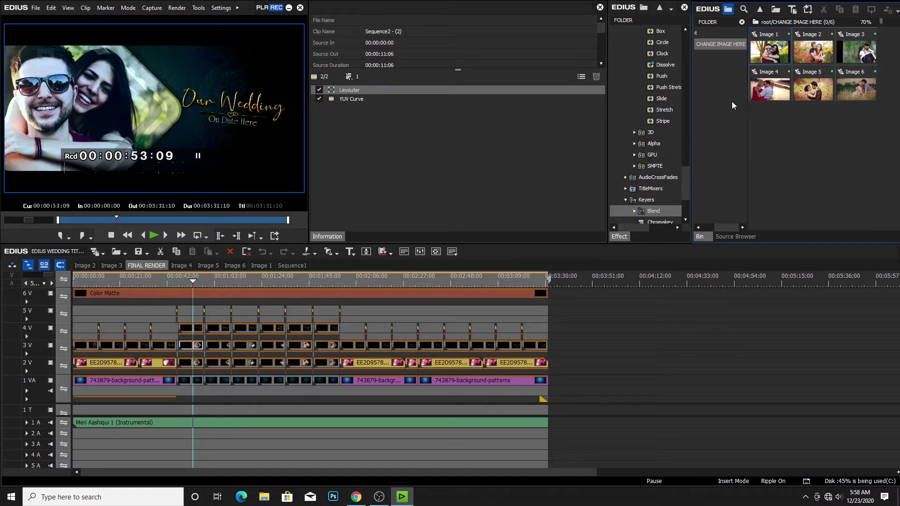
Widen the bin by shrinking the Information and Effect panels, with the playhead placed at 00:00:52:23
click(192, 280)
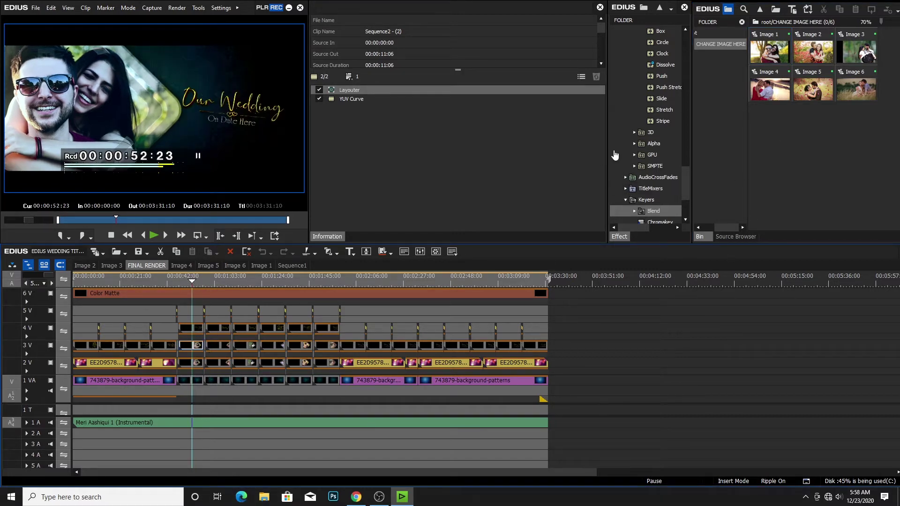
drag(607, 133, 449, 133)
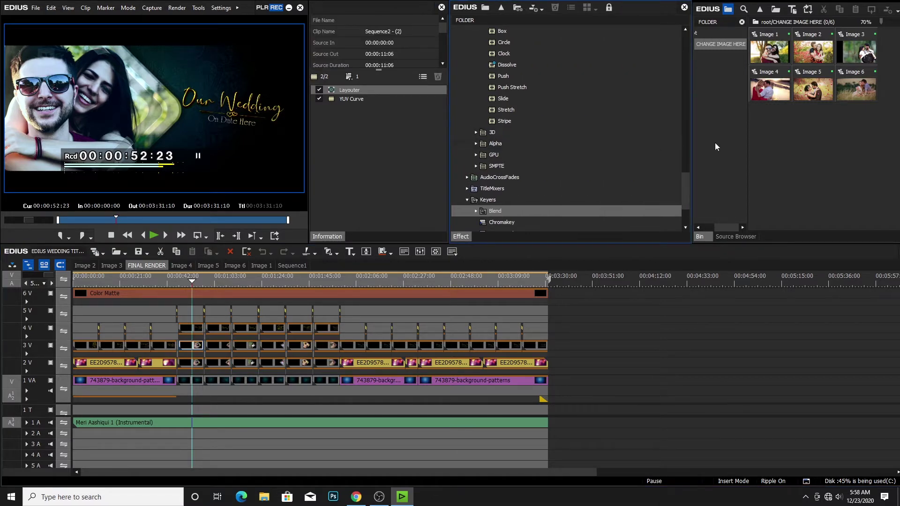
drag(691, 141, 532, 141)
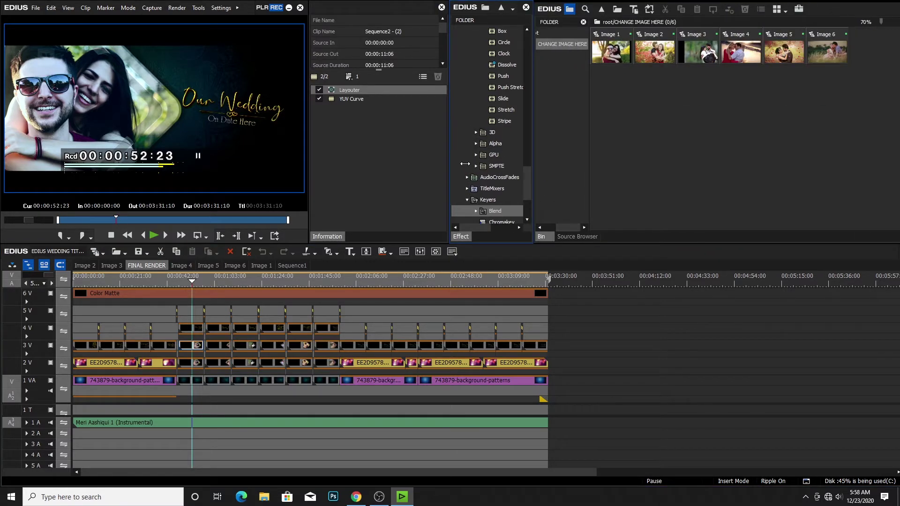
click(542, 240)
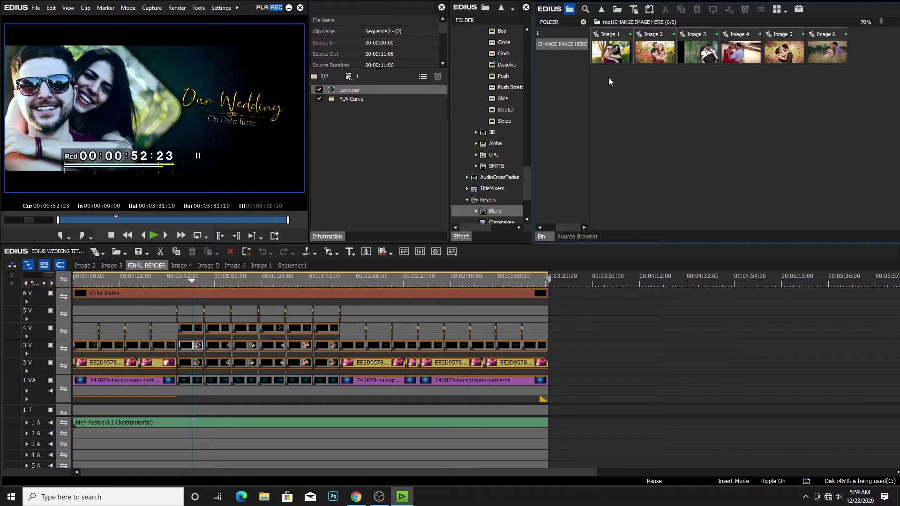
Import seven photos from the desktop into CHANGE IMAGE HERE: 6, 154168_00_2x, the Beautiful-loving, depositphotos, hug-kiss-images and both romantic images
double_click(682, 139)
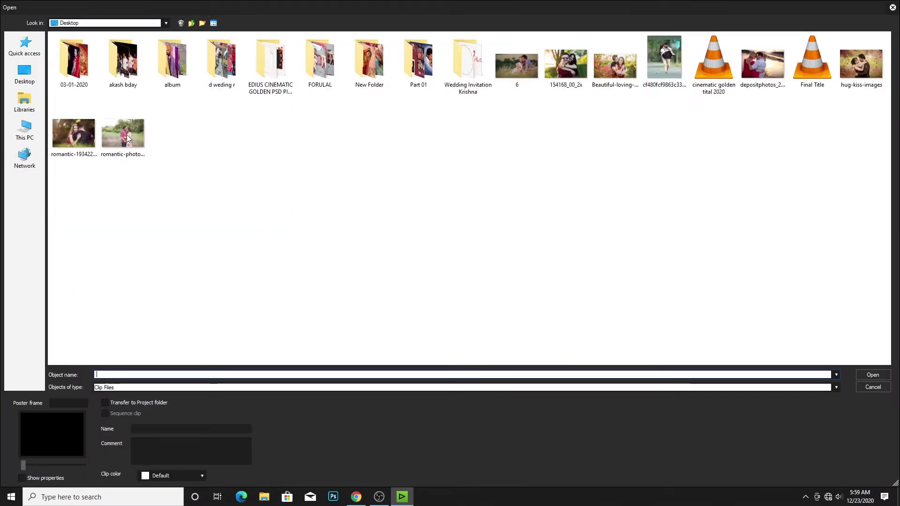
click(128, 134)
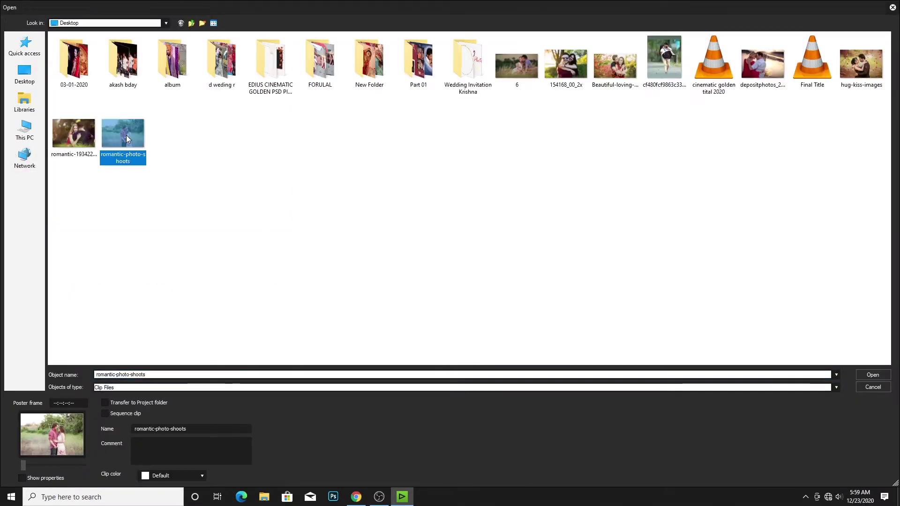
ctrl+click(78, 140)
ctrl+click(845, 70)
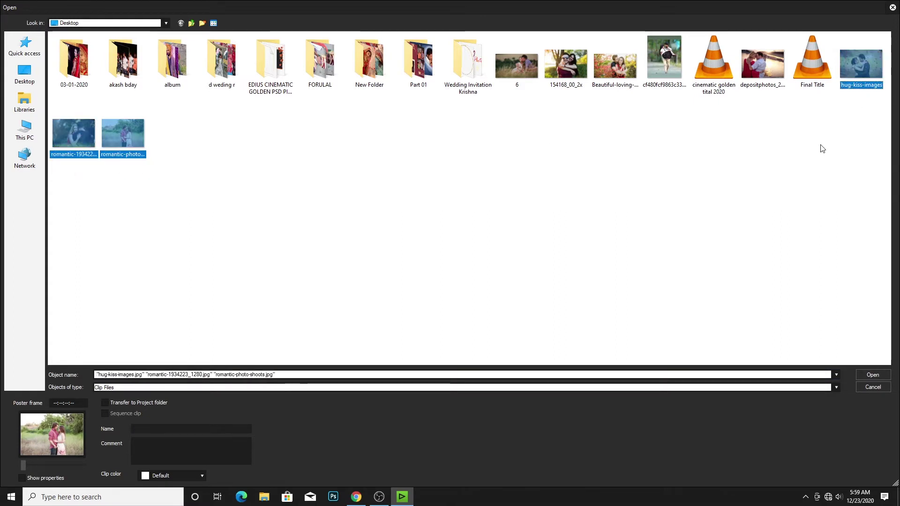
ctrl+click(758, 68)
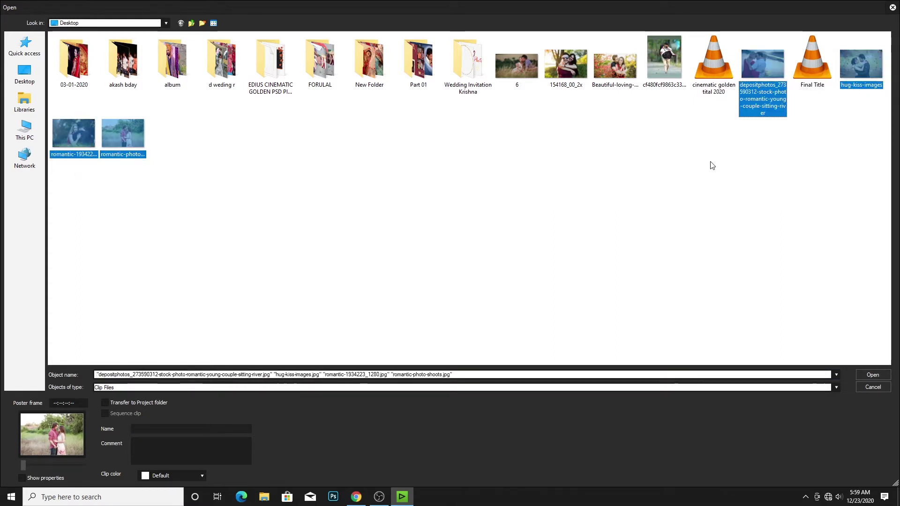
ctrl+click(612, 69)
ctrl+click(565, 78)
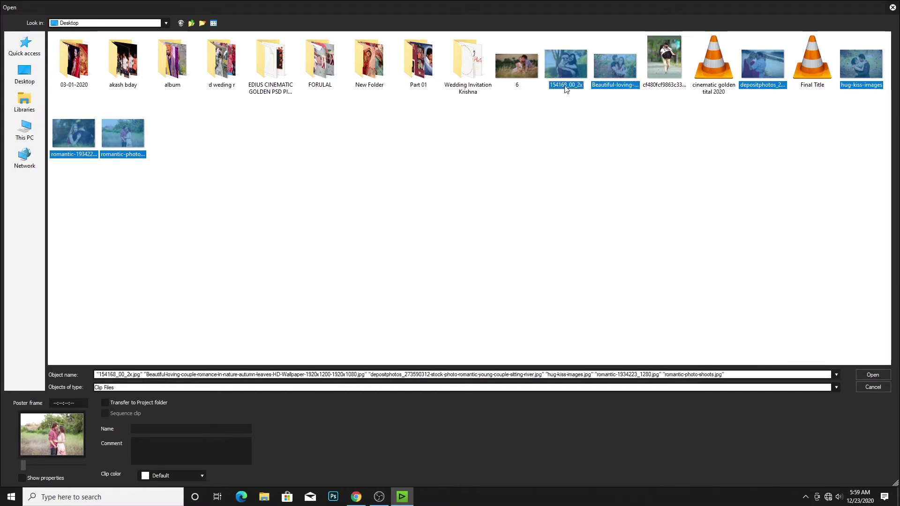
ctrl+click(513, 72)
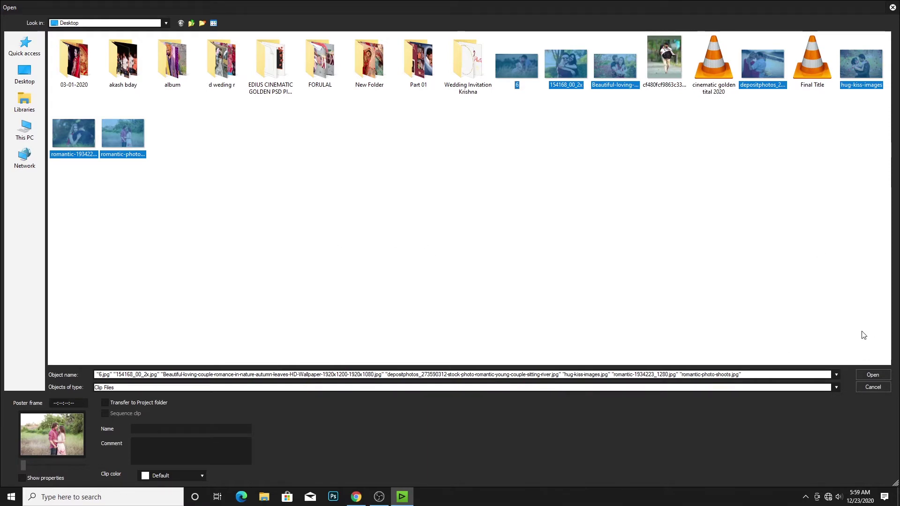
click(871, 376)
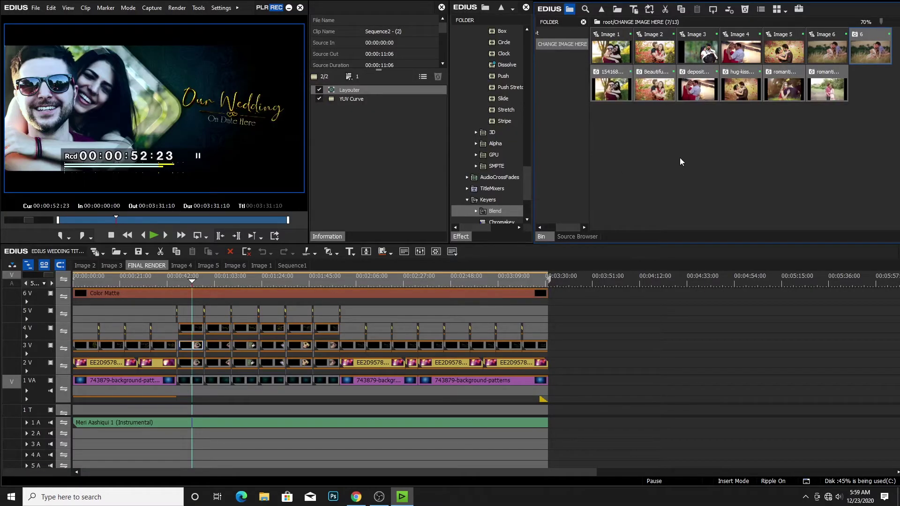
right_click(706, 147)
click(662, 182)
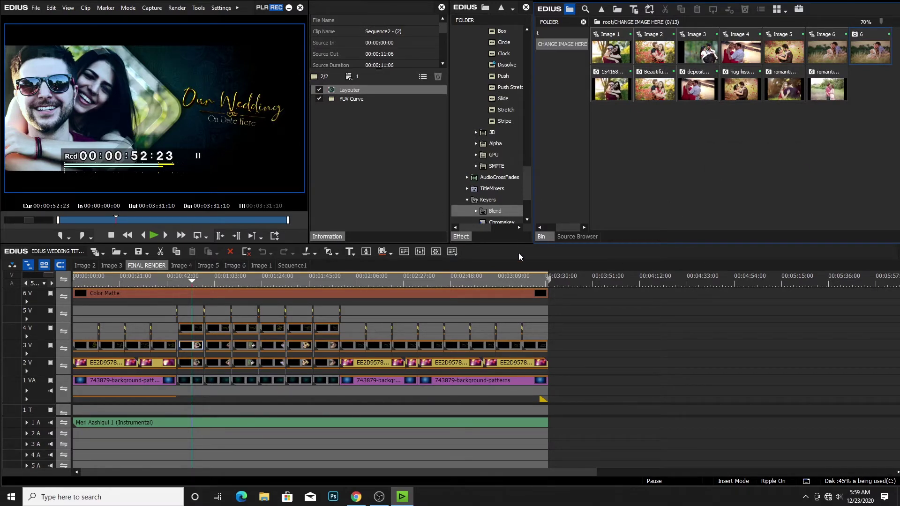
View the contents of the Image 2 sequence and return to the FINAL RENDER sequence
click(194, 330)
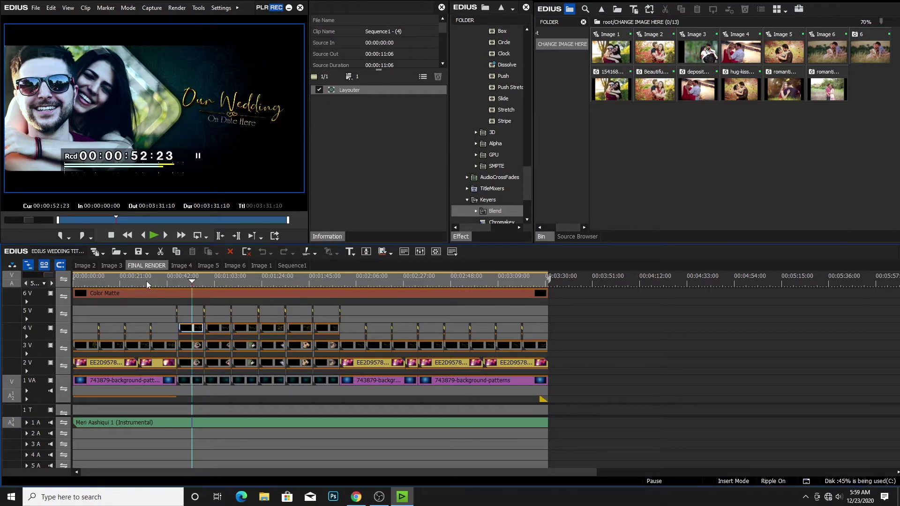
click(79, 266)
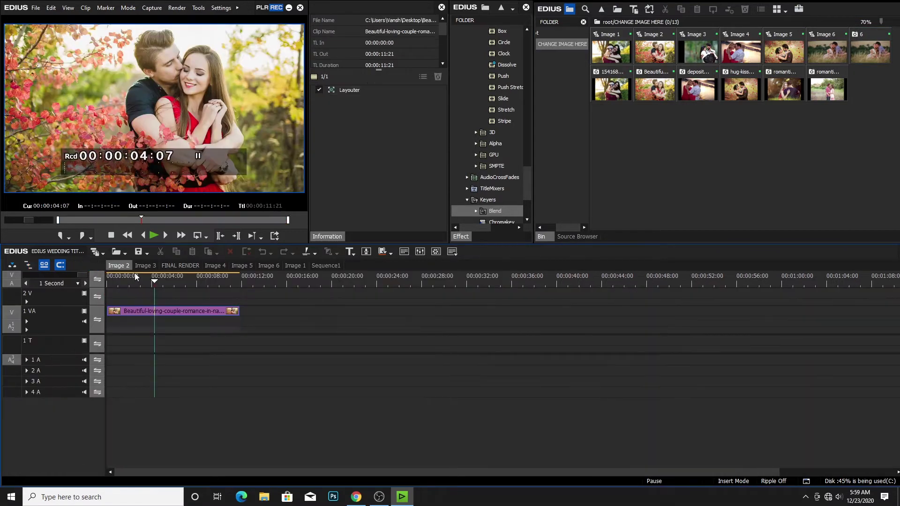
click(177, 266)
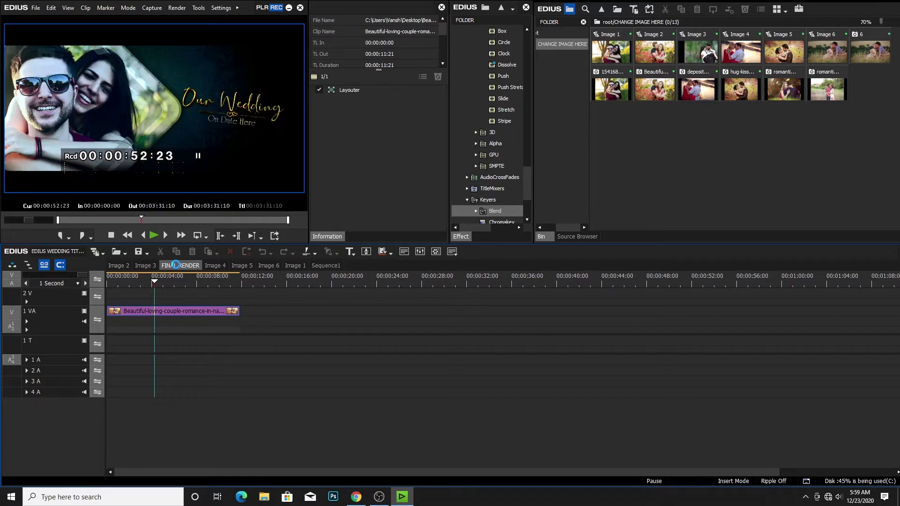
right_click(176, 265)
click(207, 344)
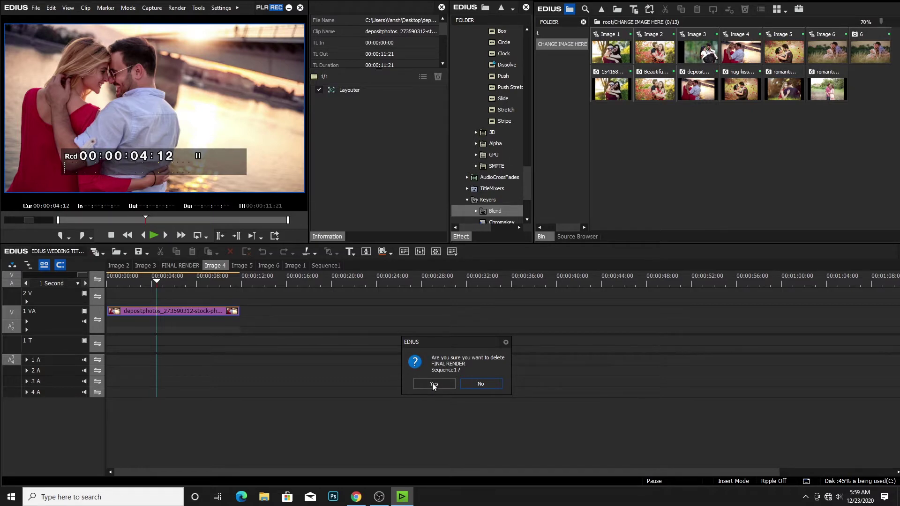
click(480, 384)
Close all sequences other than FINAL RENDER, accepting the deletion of Sequence1
click(183, 265)
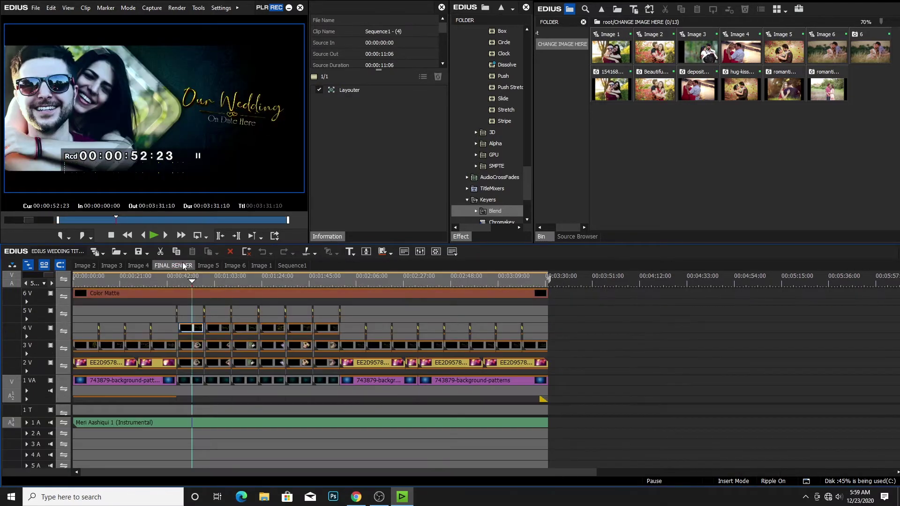
right_click(184, 266)
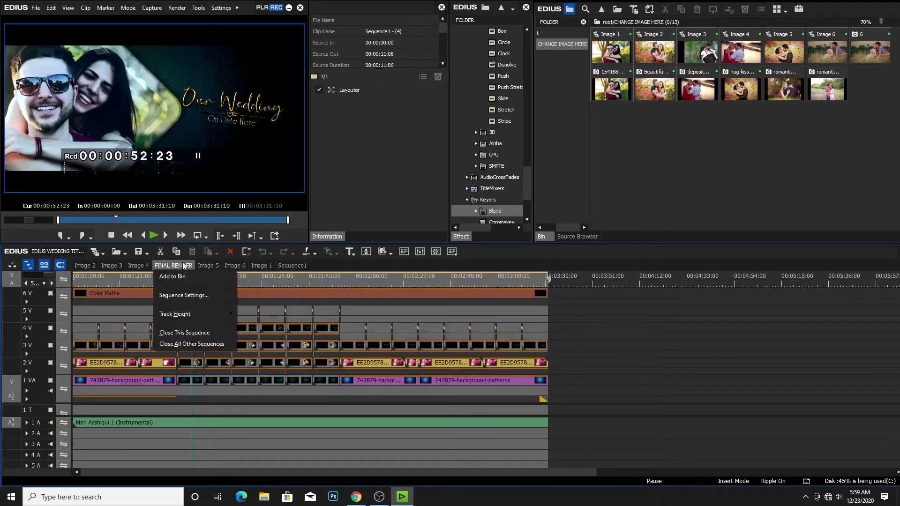
click(209, 344)
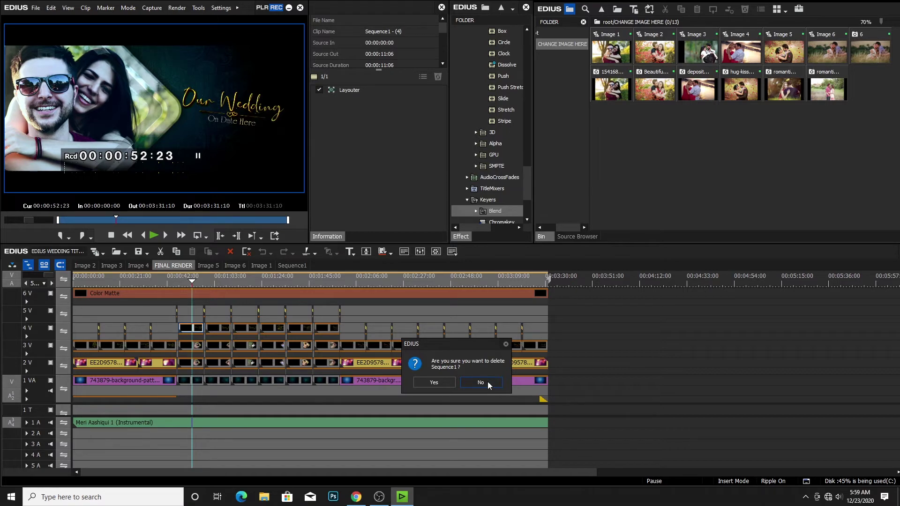
click(429, 386)
Select the "Our Wedding" image clip on track 3 V at 00:00:51:07 and open the Image 1 sequence from the bin
drag(192, 281, 189, 318)
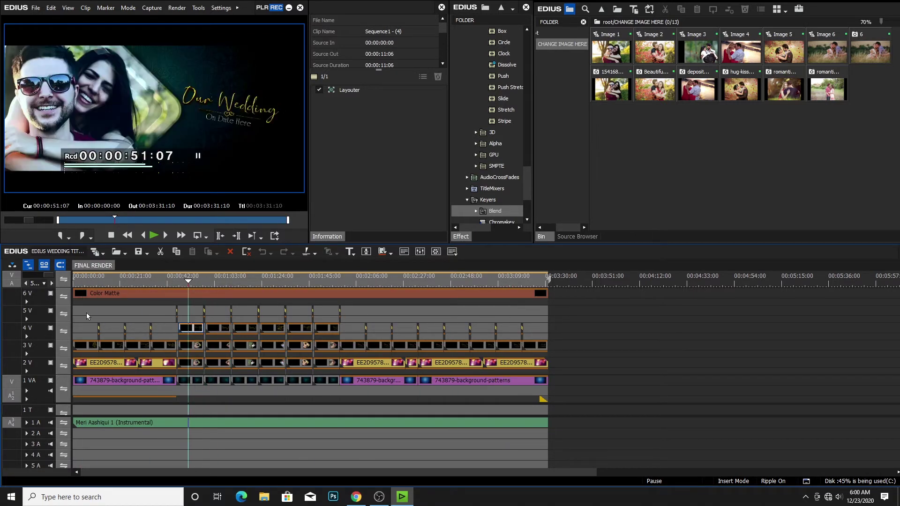
click(194, 348)
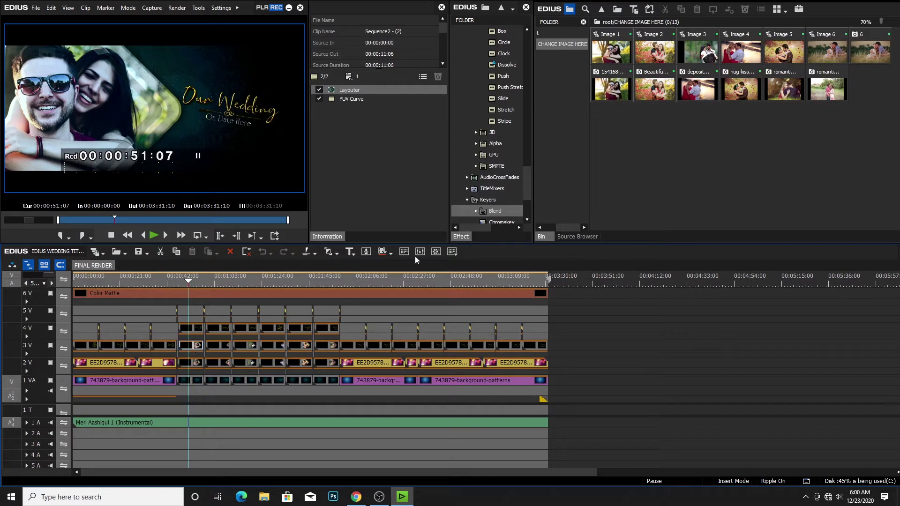
double_click(615, 54)
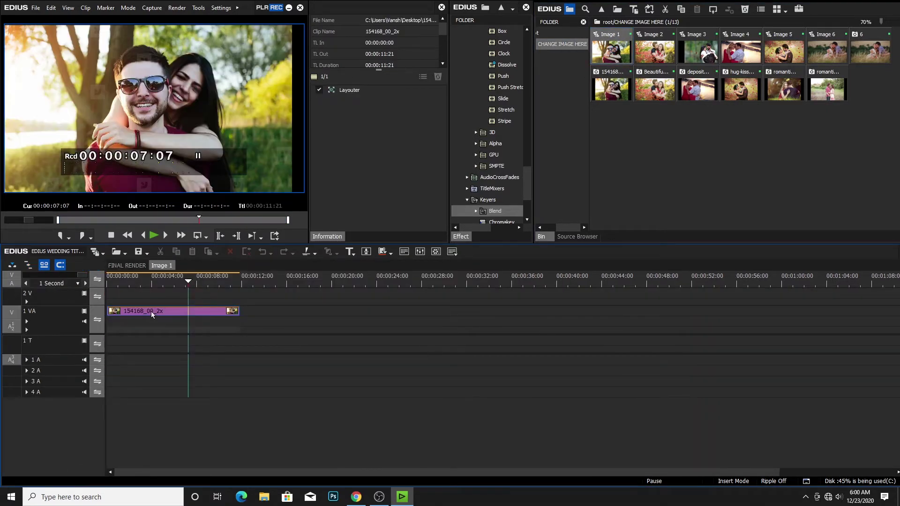
Replace the 1 VA clip in the Image 1 sequence with the bin photo 154168_00_2x, cut from a temporary timeline placement
click(151, 313)
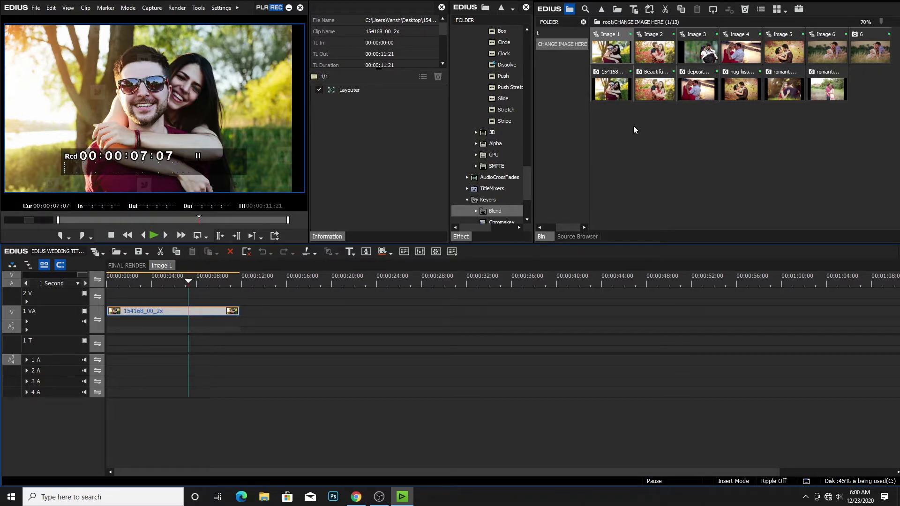
drag(606, 92, 401, 319)
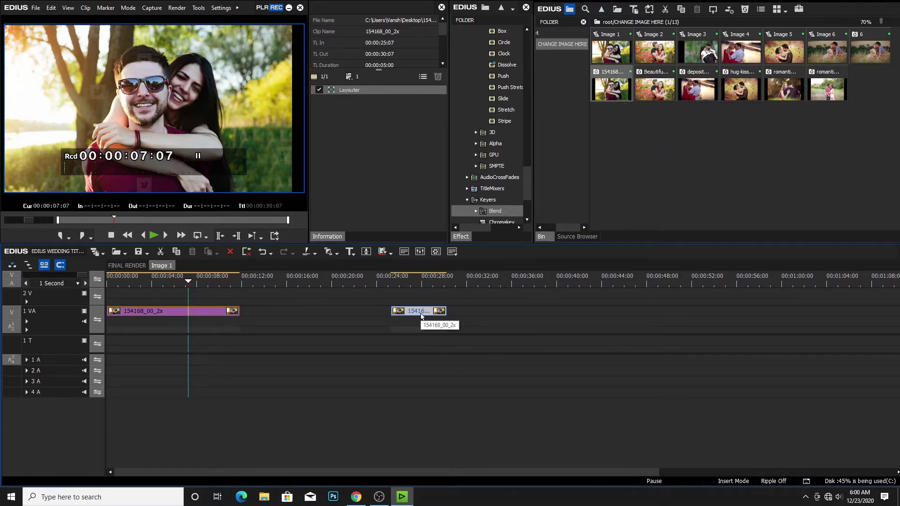
key(ctrl+x)
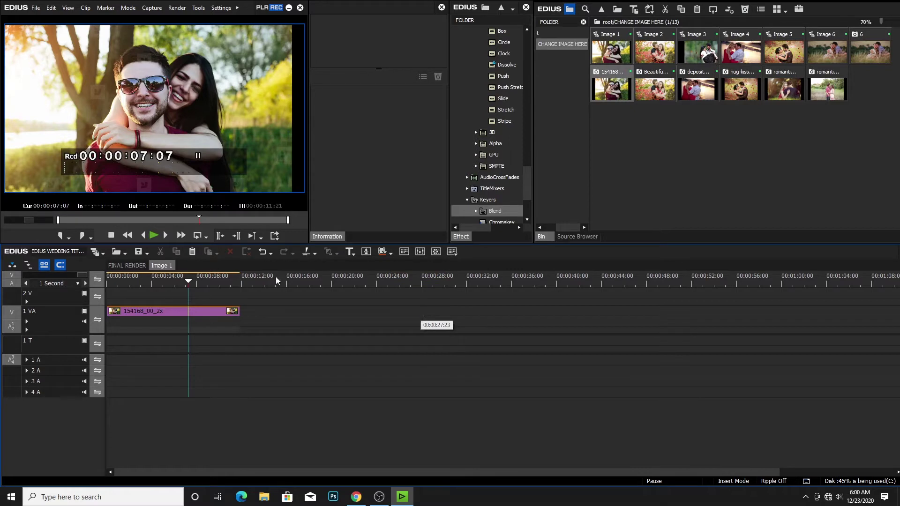
click(170, 313)
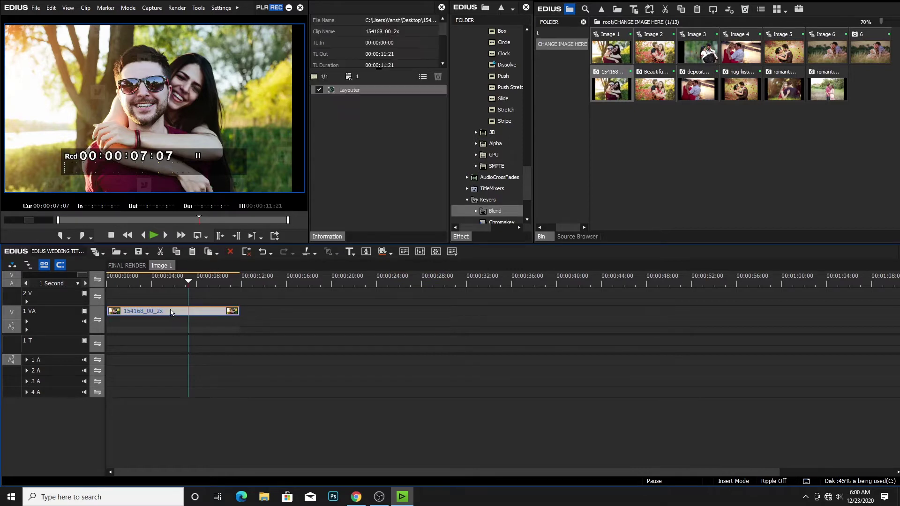
key(ctrl+r)
drag(184, 287, 164, 328)
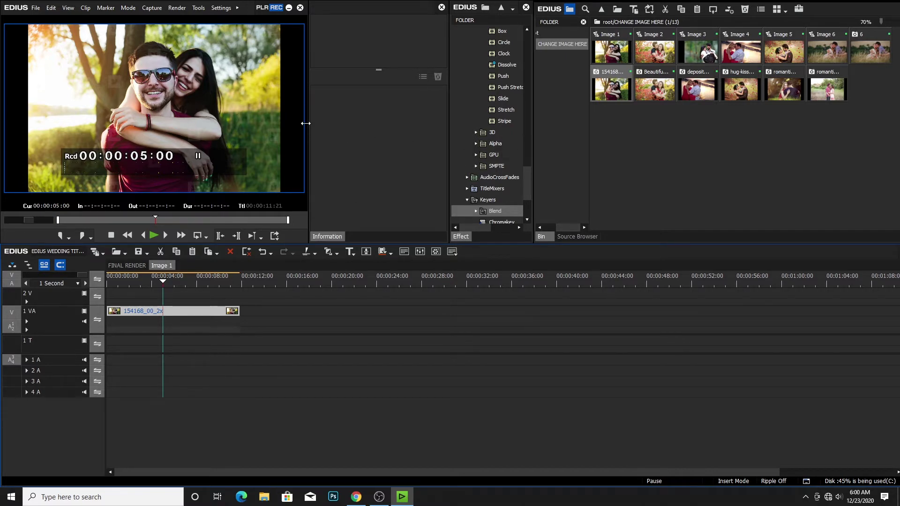
Widen the preview monitor and stretch the Image 1 photo to about 164.3% in the Layouter, keeping its frame aspect
drag(306, 123, 365, 124)
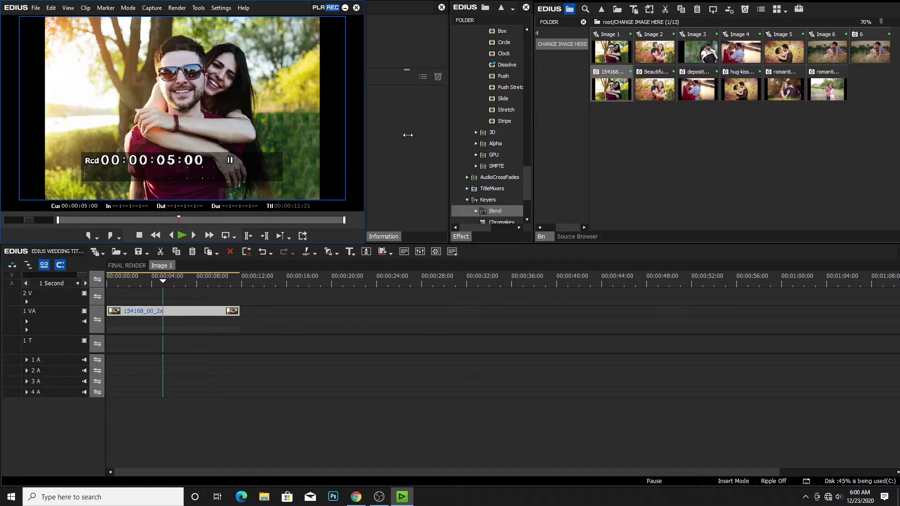
click(174, 318)
double_click(412, 91)
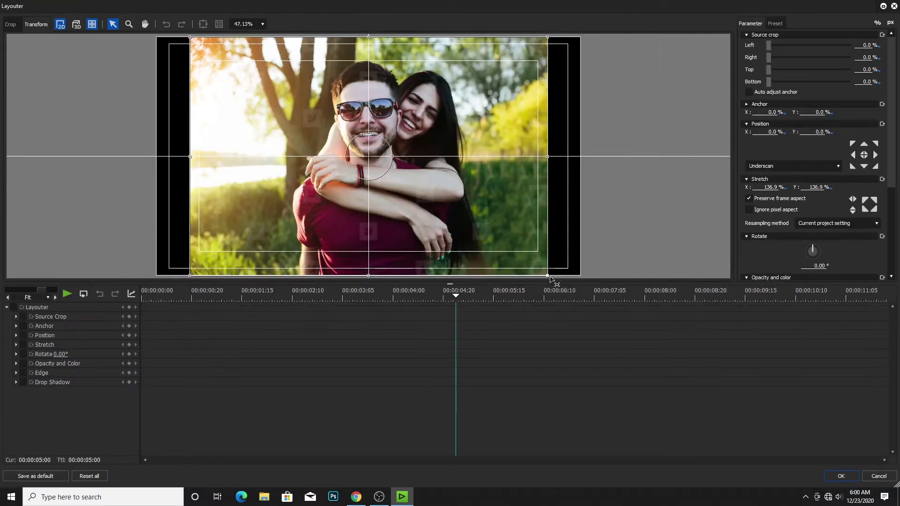
drag(590, 280, 591, 281)
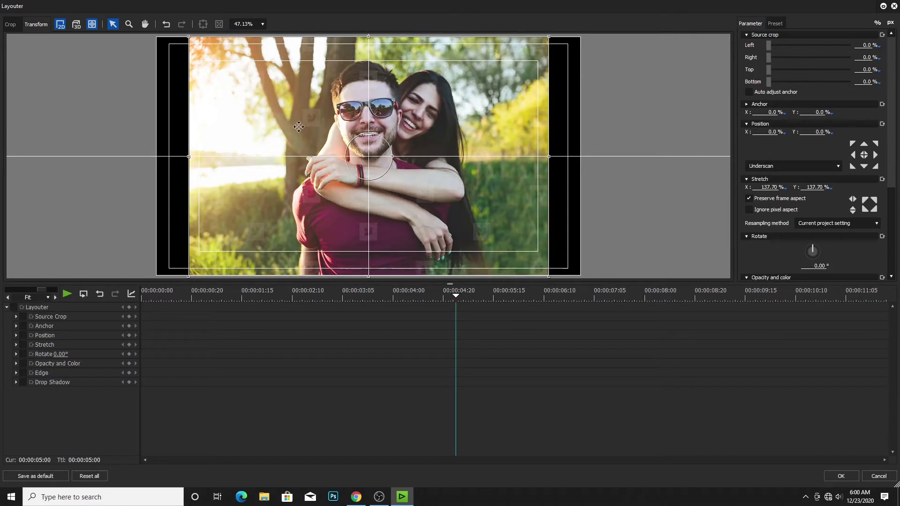
click(262, 24)
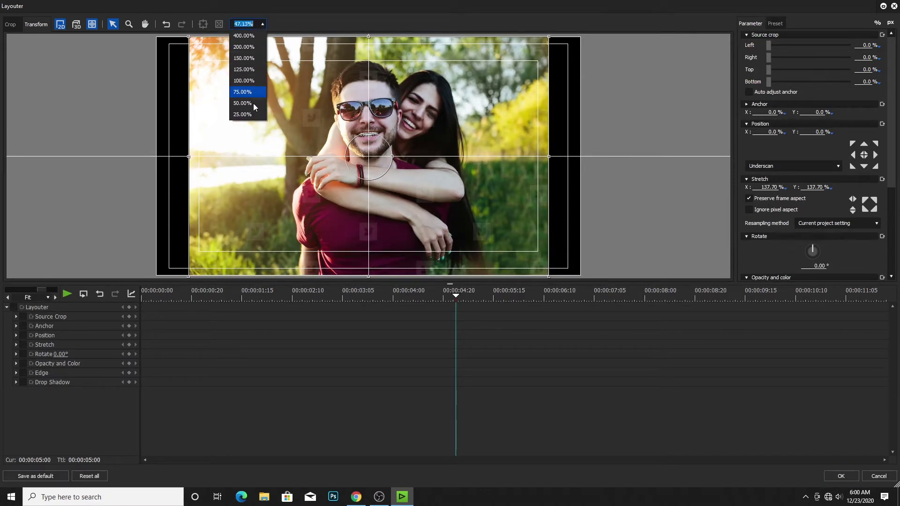
click(248, 119)
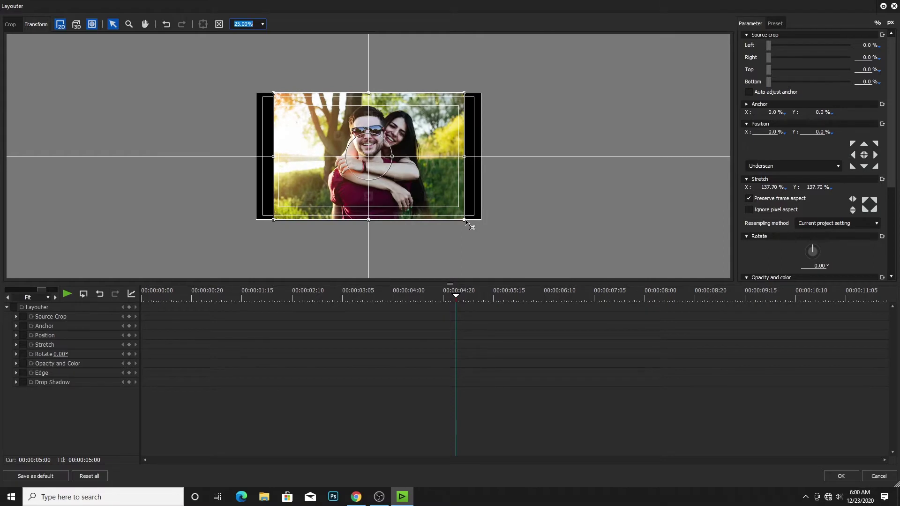
drag(512, 229, 526, 235)
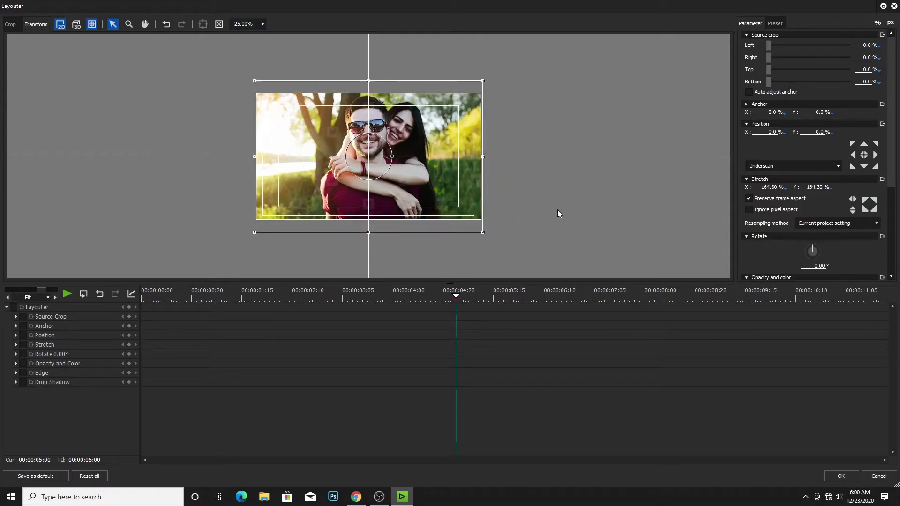
click(841, 476)
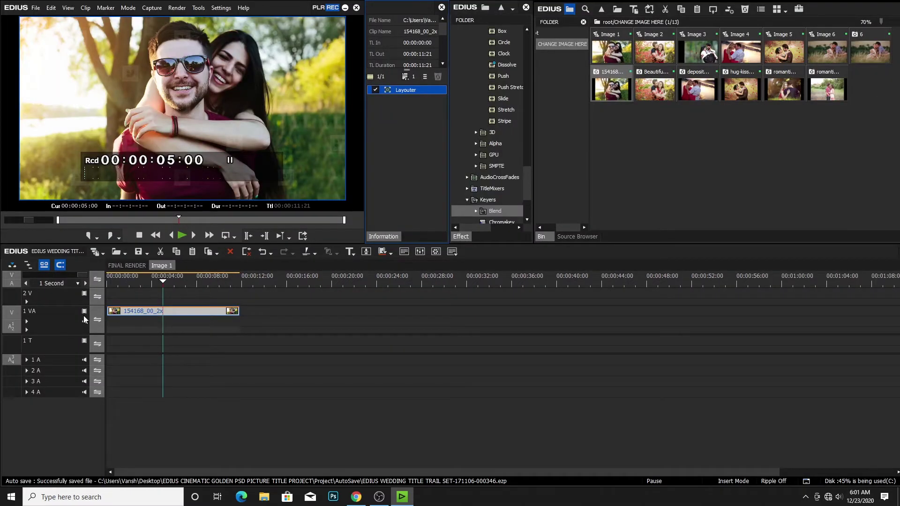
mouse_move(171, 279)
mouse_down()
mouse_move(114, 282)
mouse_move(167, 291)
mouse_up()
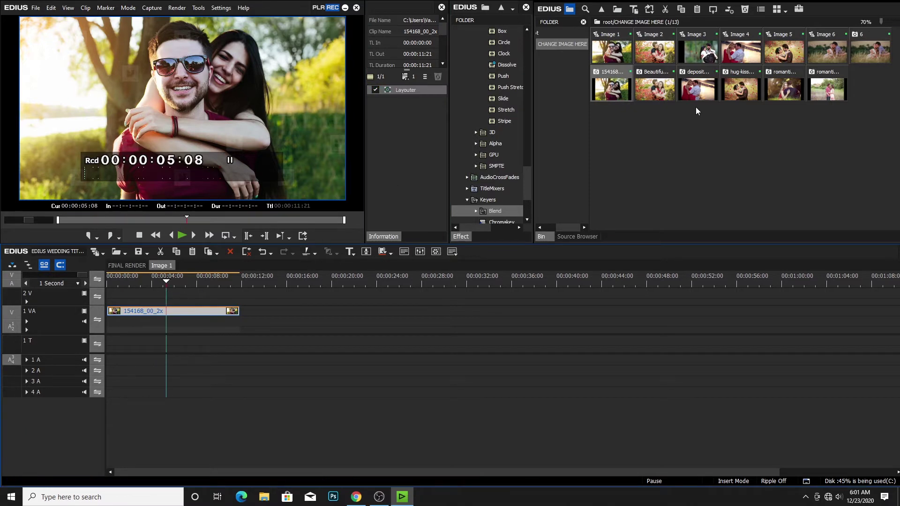
Open the Image 2 sequence and replace its Beautiful-loving clip with the romantic-photo-shoots photo from the bin
double_click(654, 52)
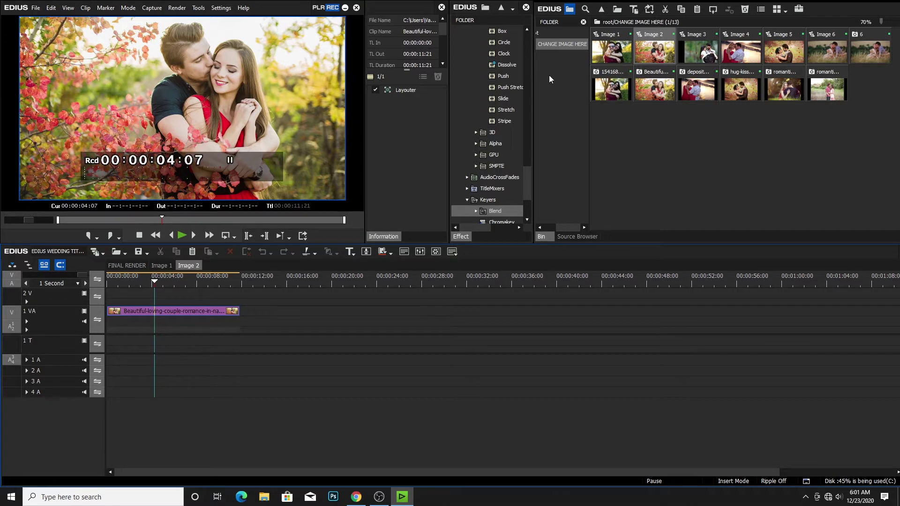
drag(822, 95, 355, 309)
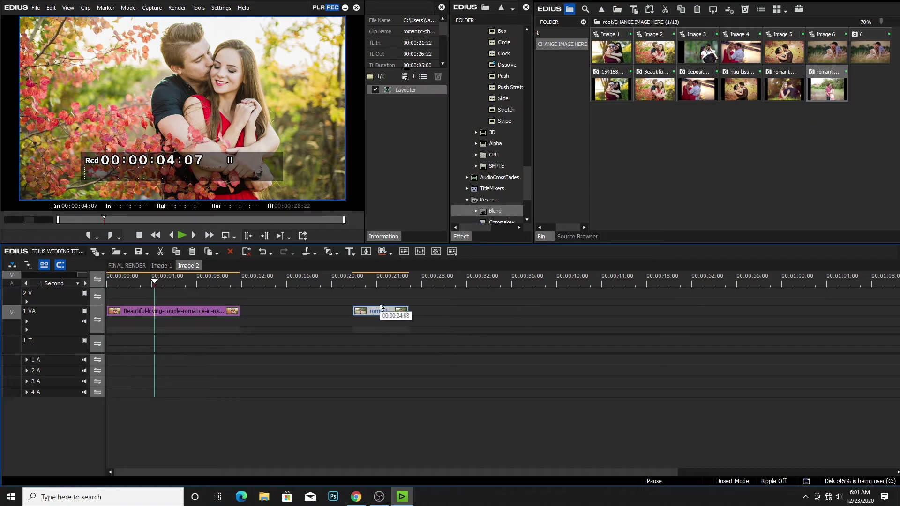
key(Delete)
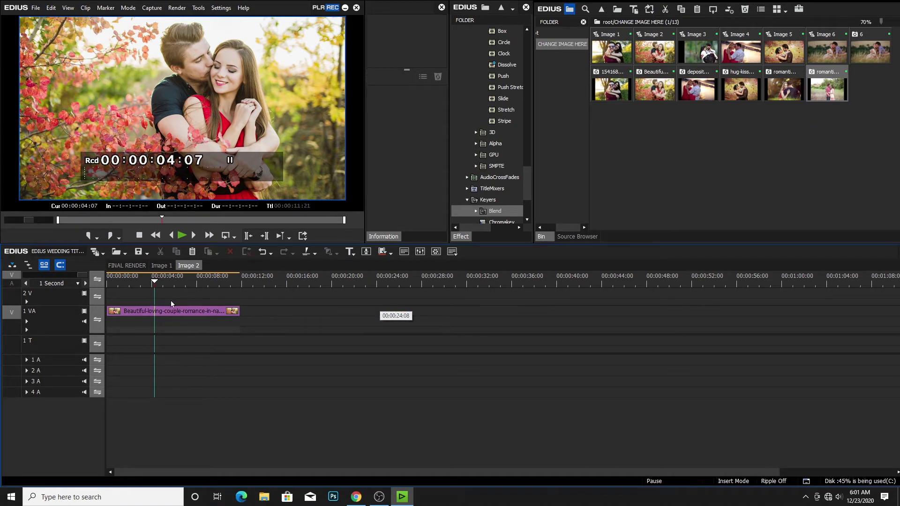
click(194, 313)
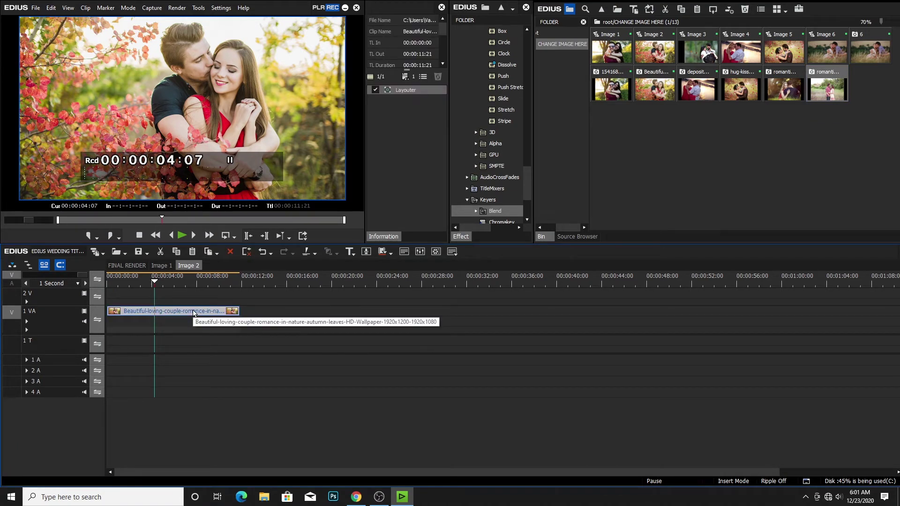
key(ctrl+r)
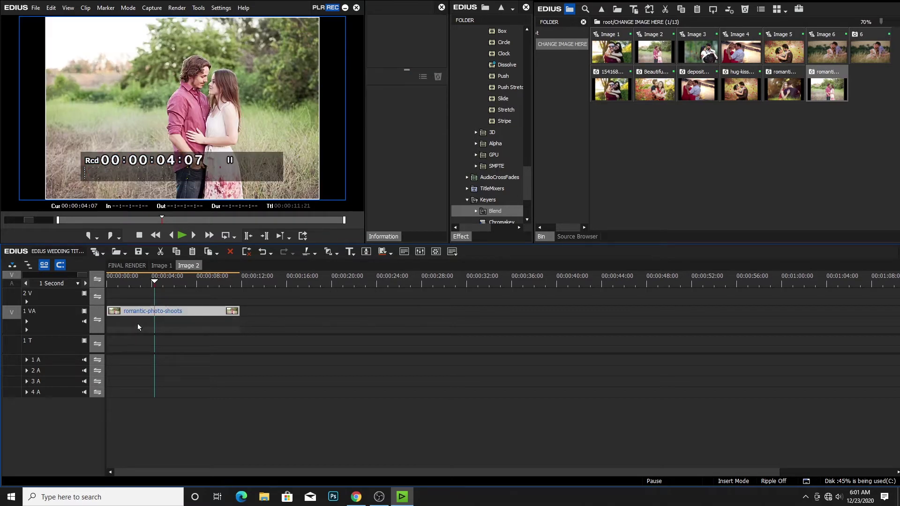
Stretch the romantic-photo-shoots clip to about 279.2% in the Layouter so it fills the frame width
click(156, 311)
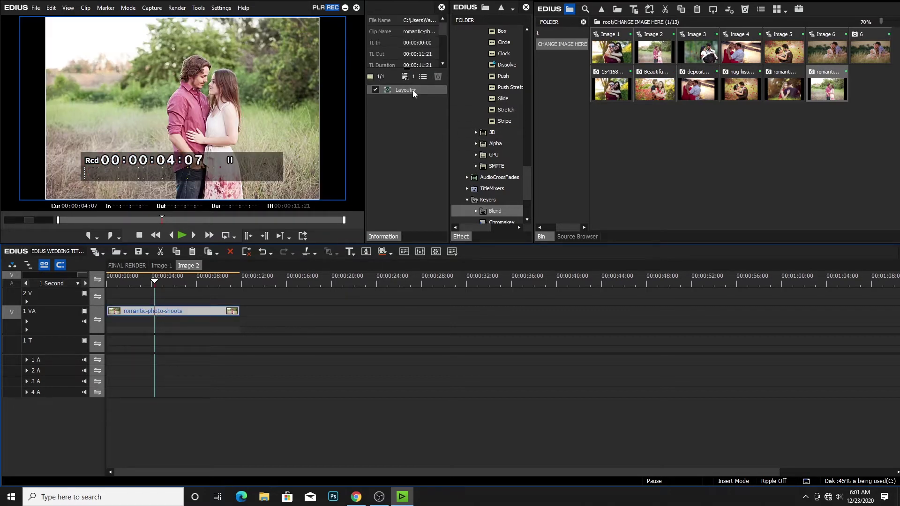
double_click(414, 89)
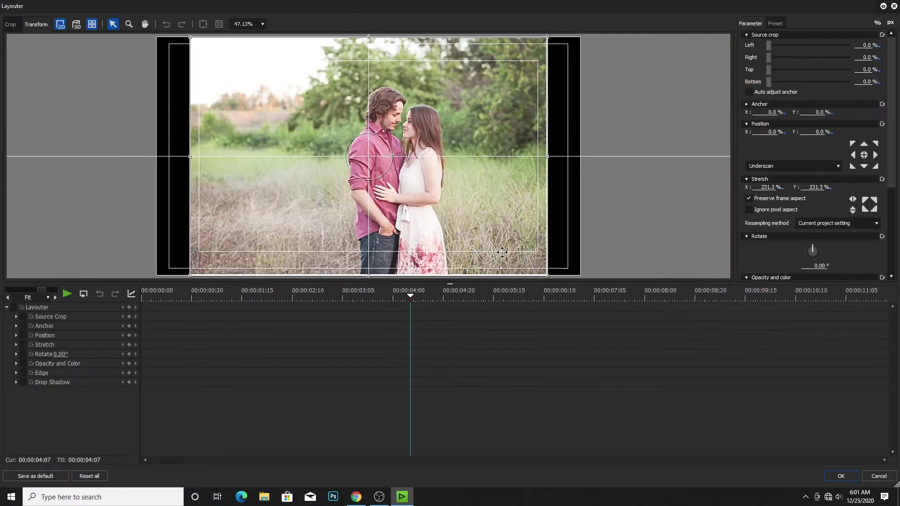
click(263, 24)
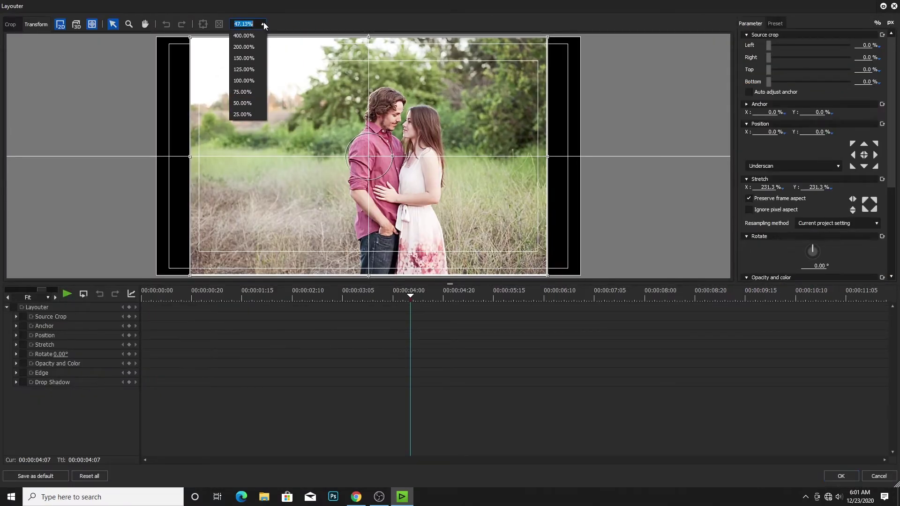
click(244, 114)
mouse_move(471, 227)
mouse_down()
mouse_move(520, 237)
mouse_move(487, 231)
mouse_up()
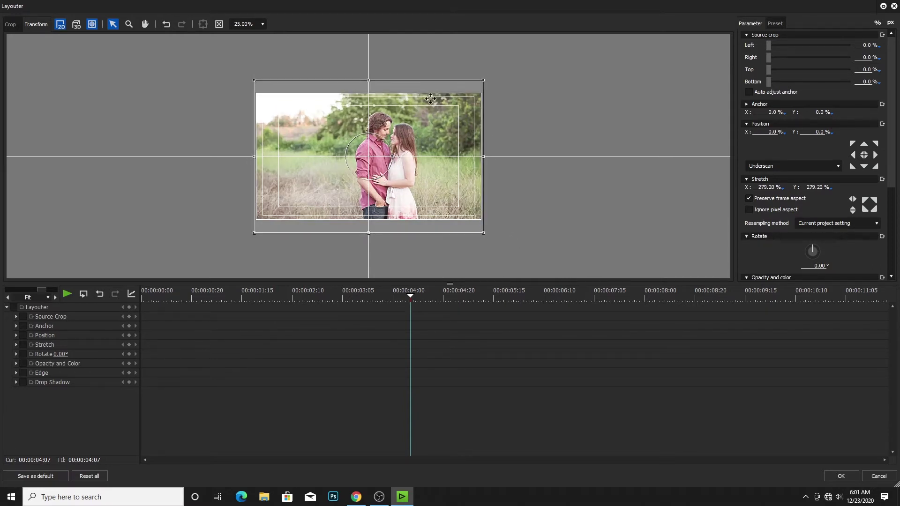
click(840, 477)
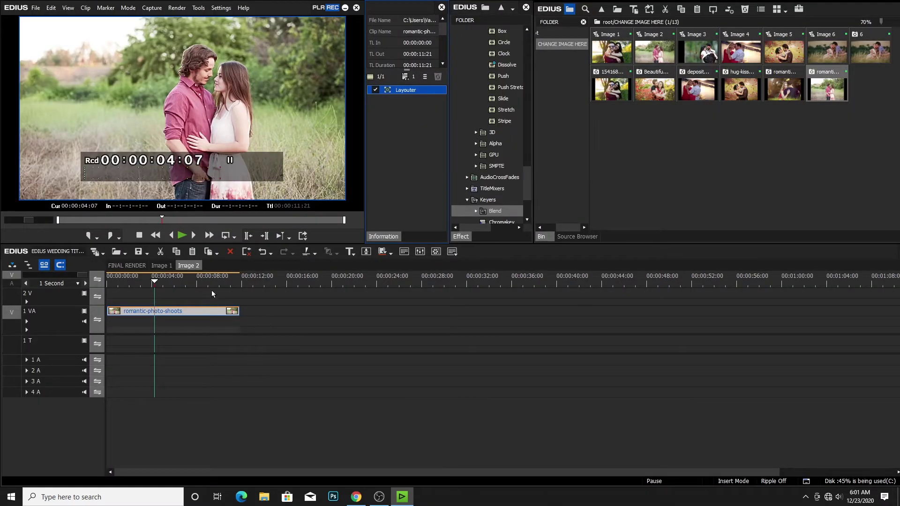
Open the Image 3 sequence and replace its 1 VA clip with the romantic-1934223_1280 photo from the bin
click(693, 51)
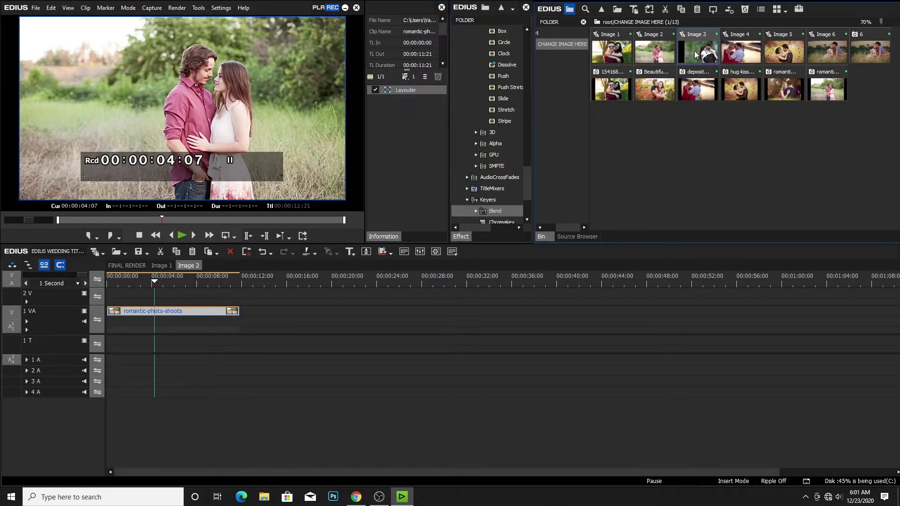
double_click(693, 51)
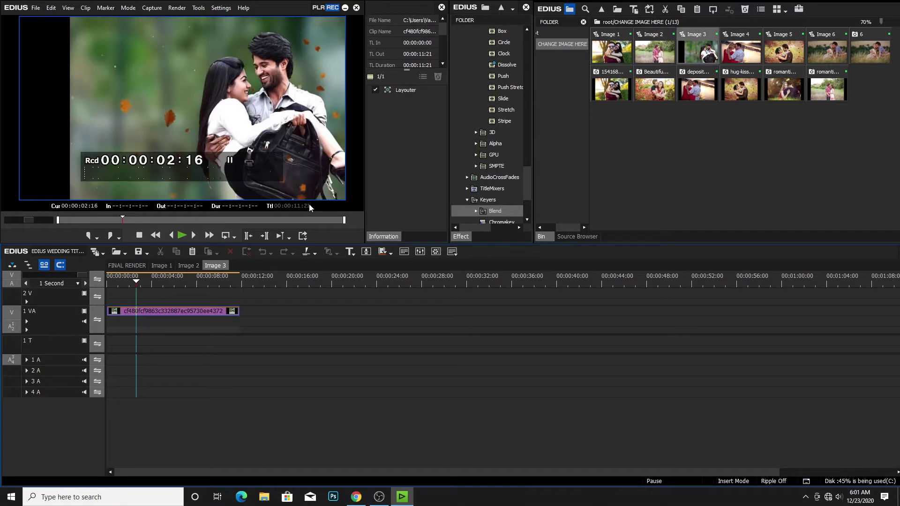
click(780, 89)
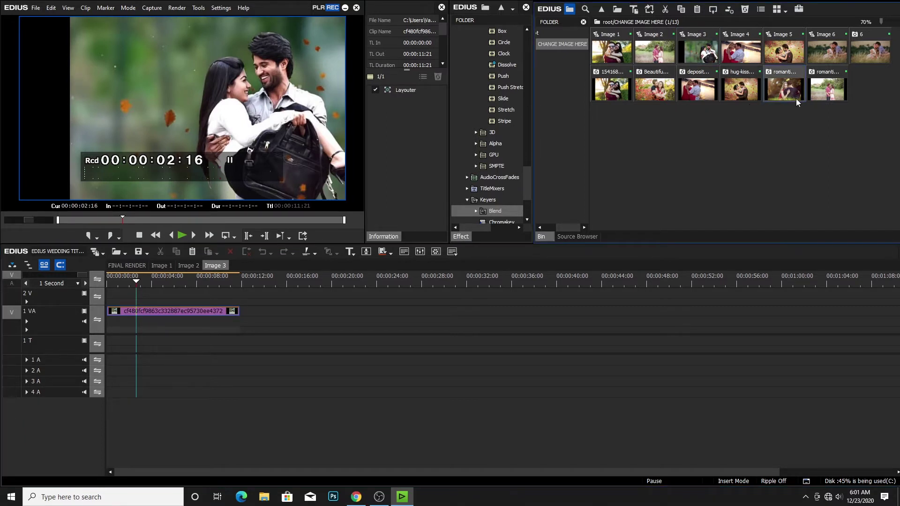
drag(781, 90, 337, 319)
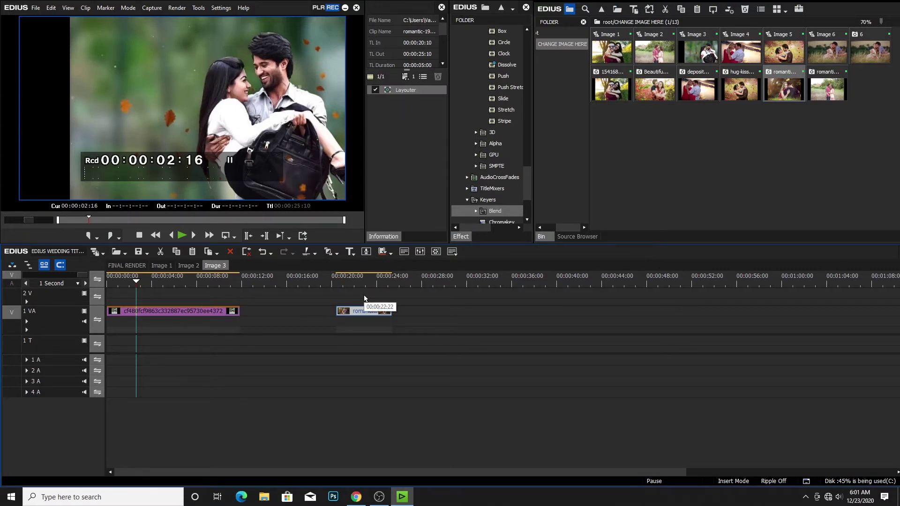
key(Delete)
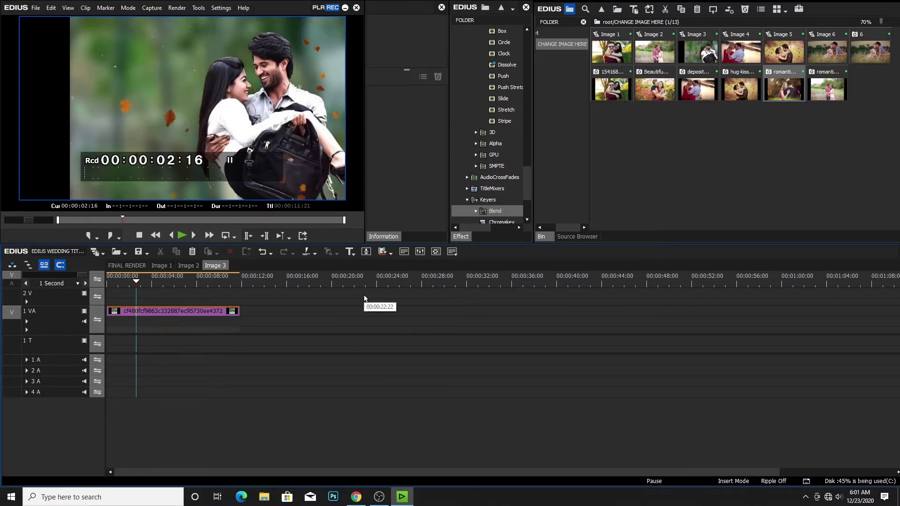
click(160, 314)
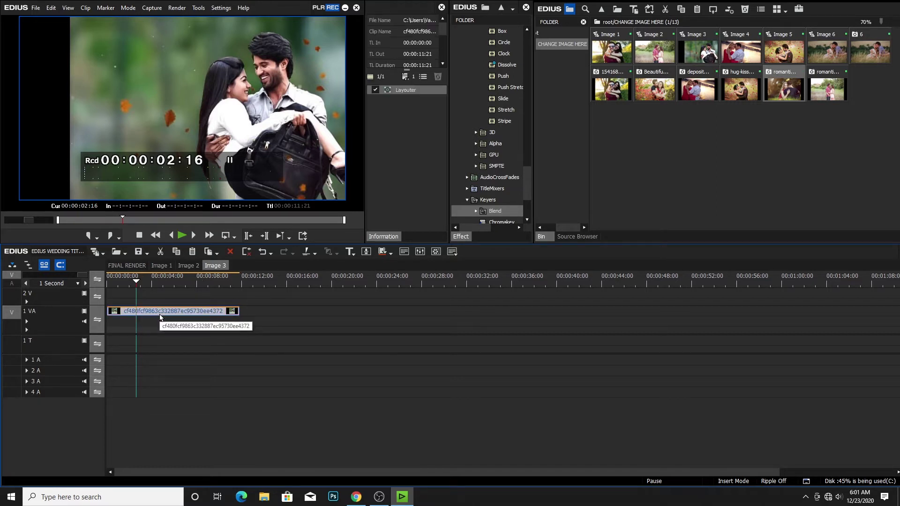
key(ctrl+r)
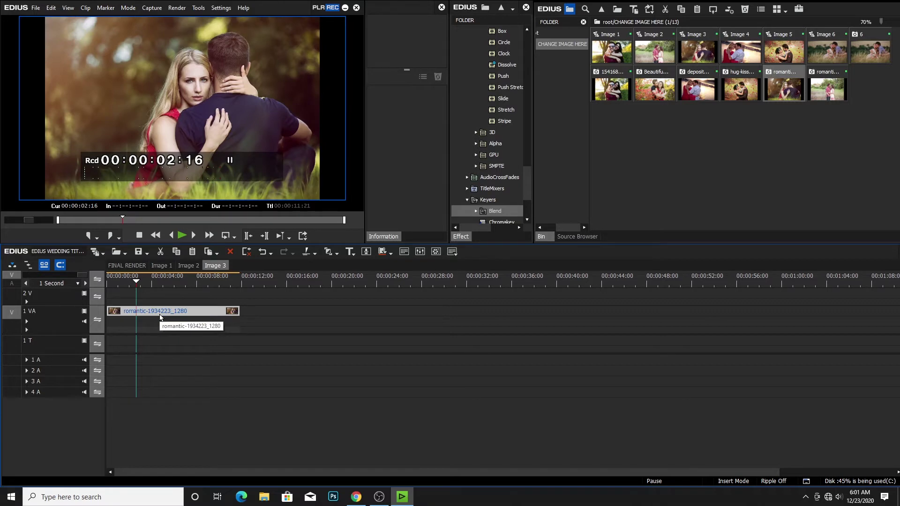
In the Layouter, stretch the romantic-1934223_1280 photo to about 151% and reposition it to about X 0.2%, Y 3.3%
click(172, 314)
double_click(418, 93)
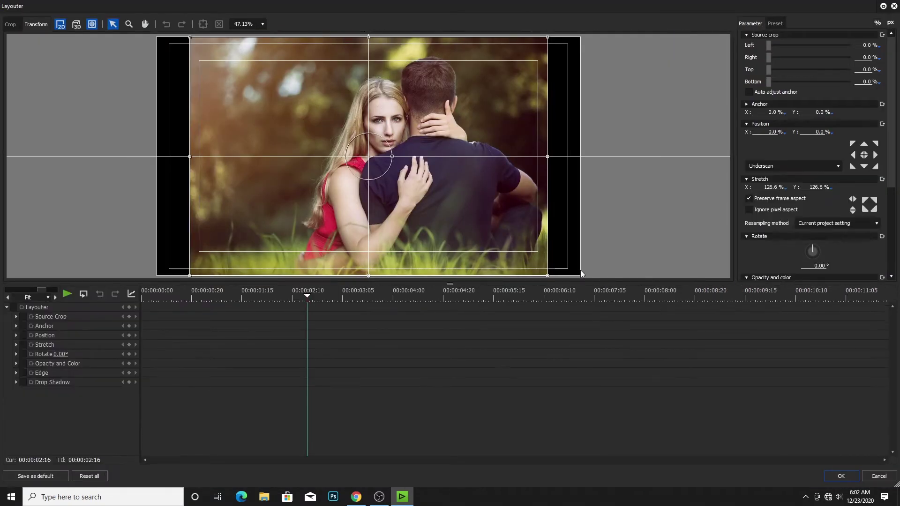
click(261, 24)
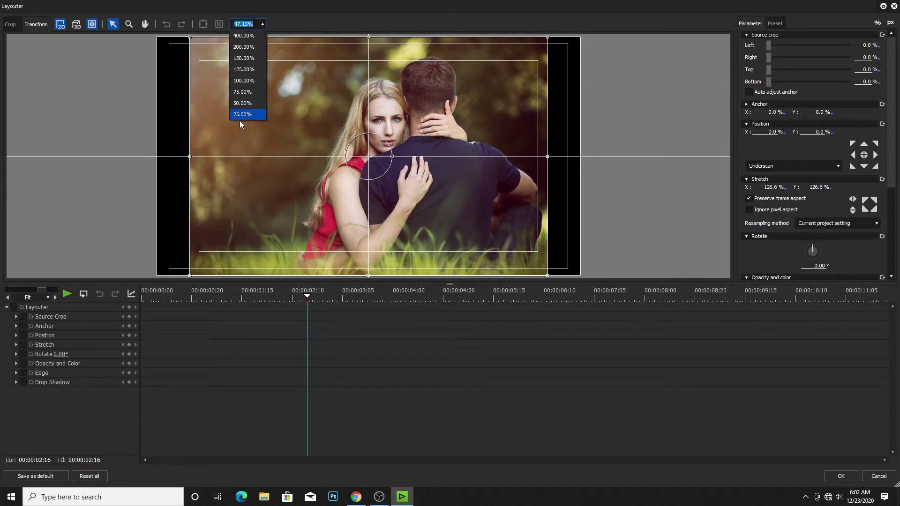
click(239, 115)
drag(463, 223, 600, 232)
drag(437, 136, 437, 141)
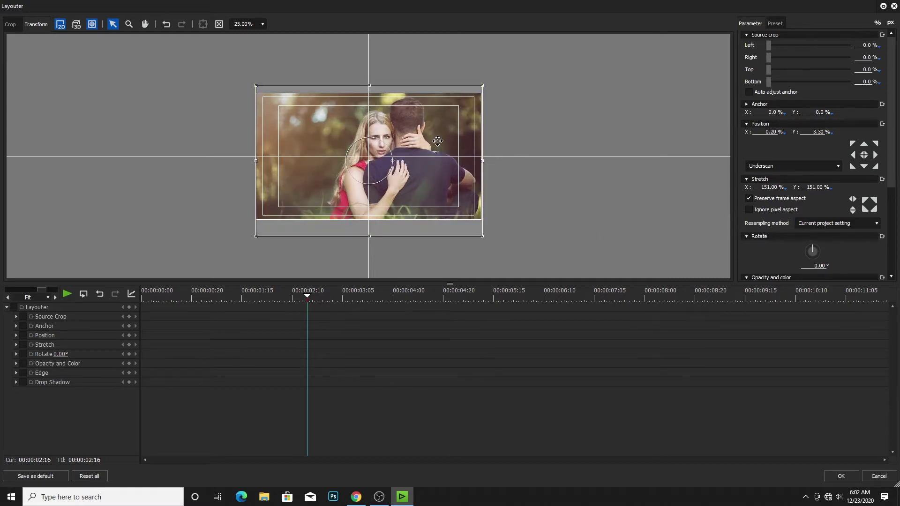
click(851, 476)
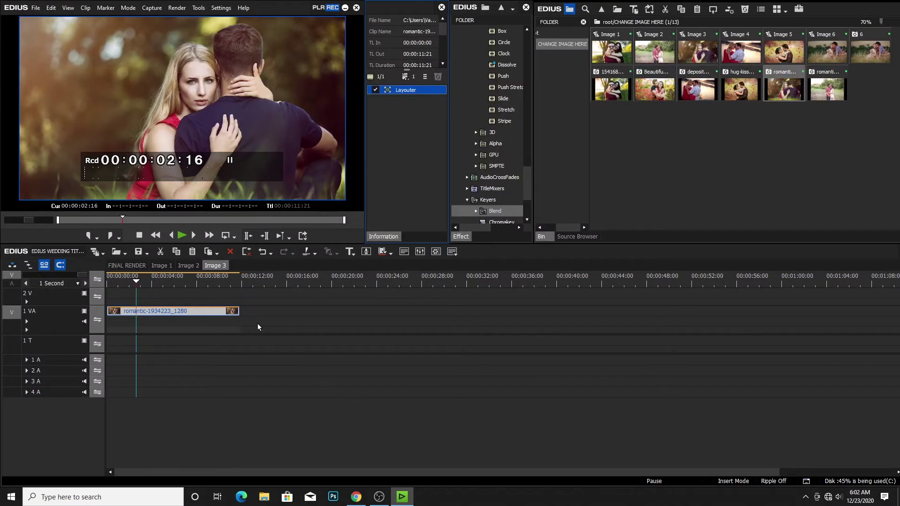
drag(144, 281, 173, 290)
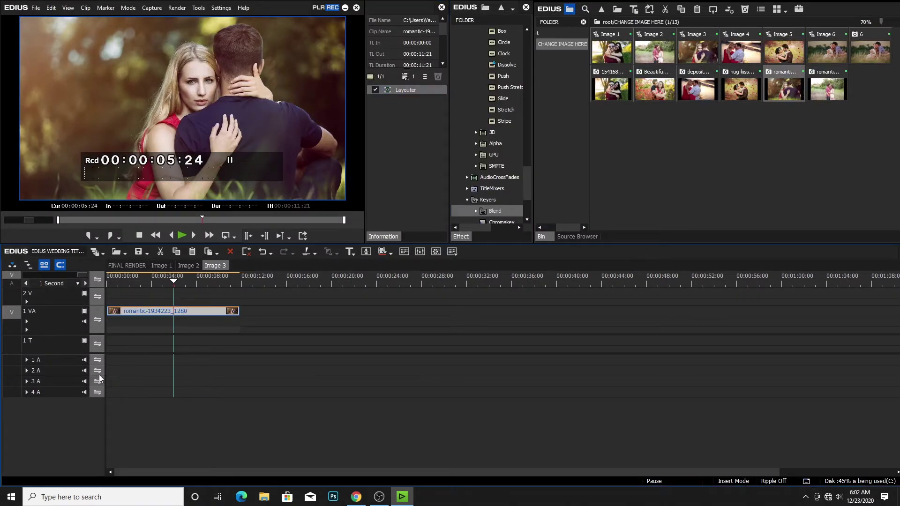
Open the Image 5 sequence and replace its hug-kiss-images clip with the depositphotos riverside couple photo from the bin
click(788, 55)
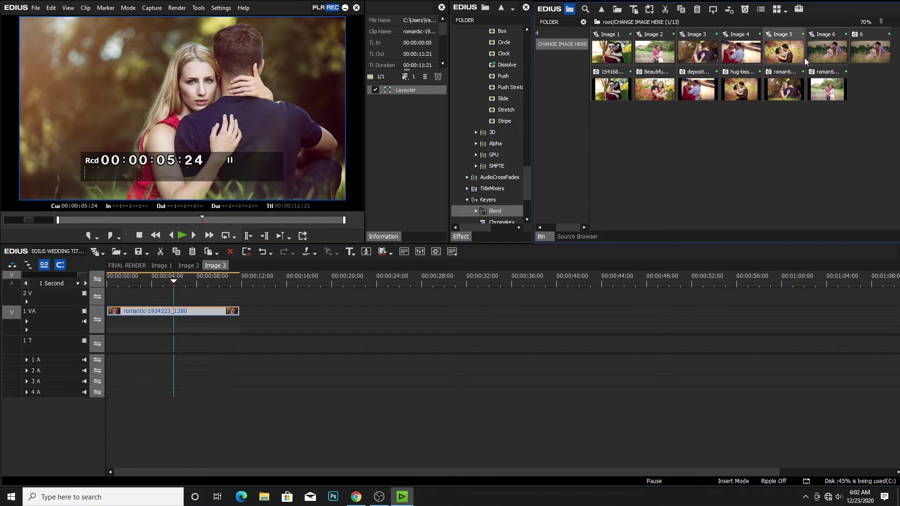
double_click(787, 55)
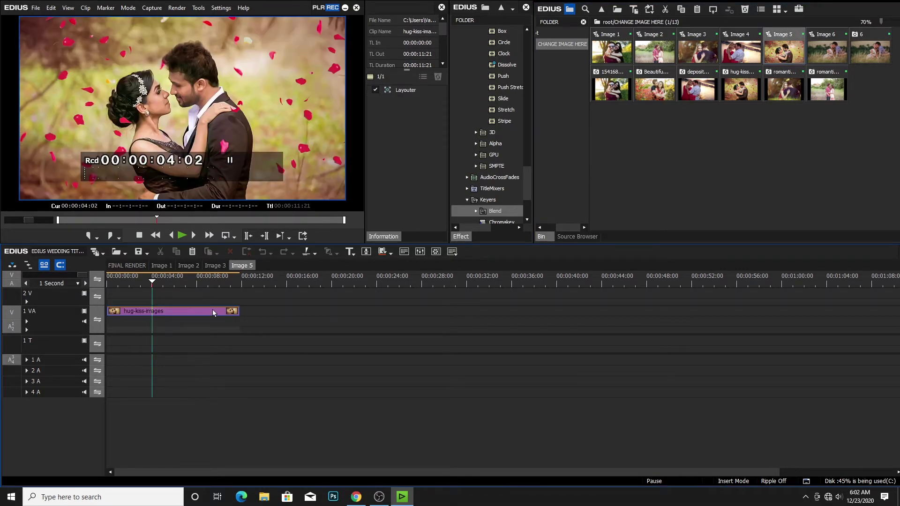
click(795, 96)
drag(697, 89, 329, 327)
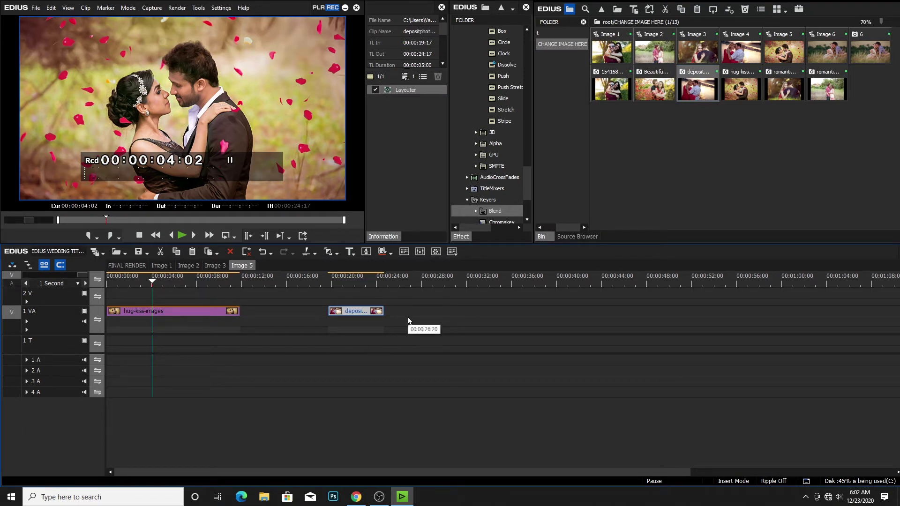
key(Delete)
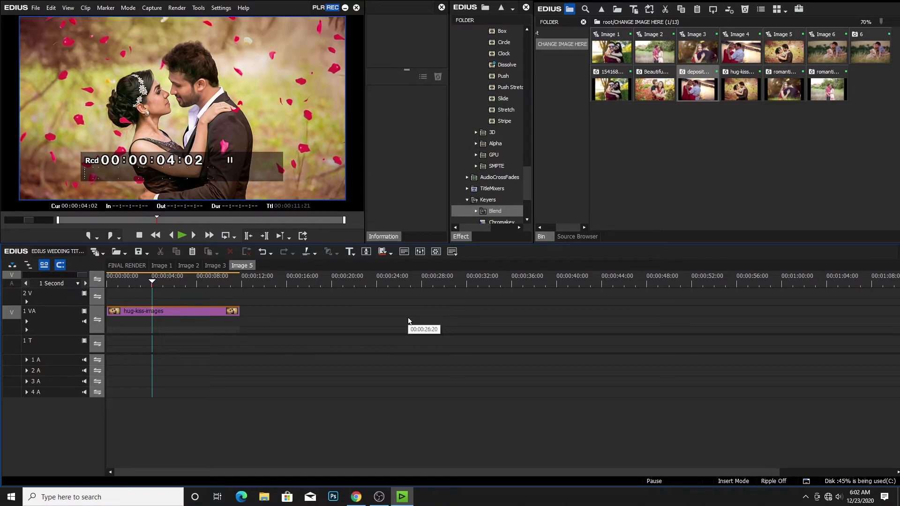
click(173, 313)
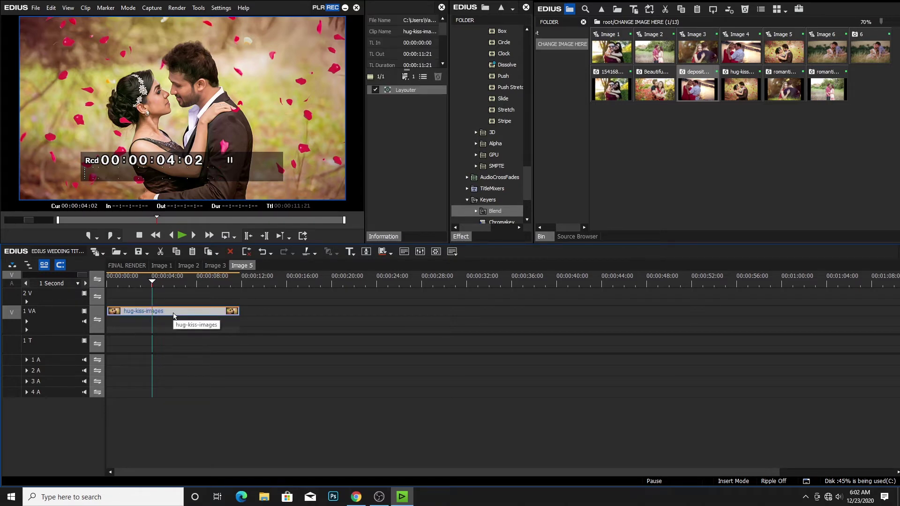
key(ctrl+r)
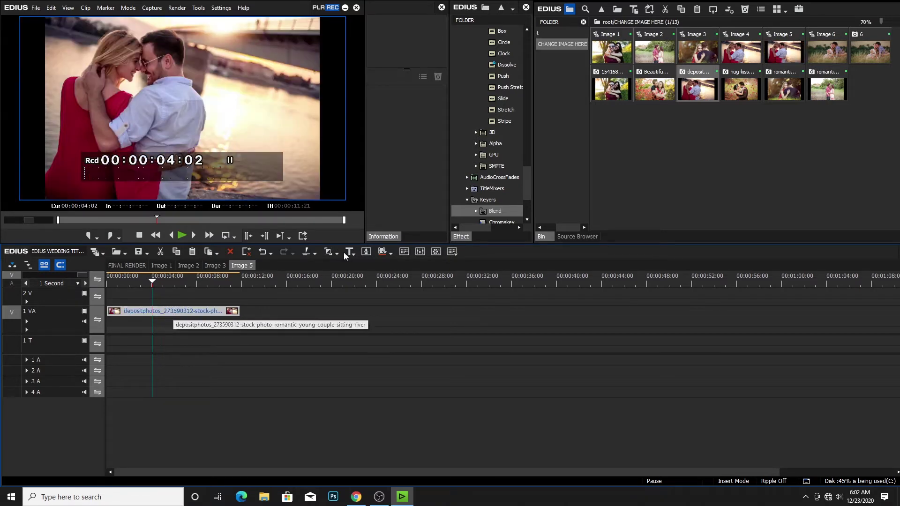
In the Layouter, stretch the depositphotos photo to about 320% and reposition it to about X 0.2%, Y 7.4%
click(193, 314)
double_click(418, 91)
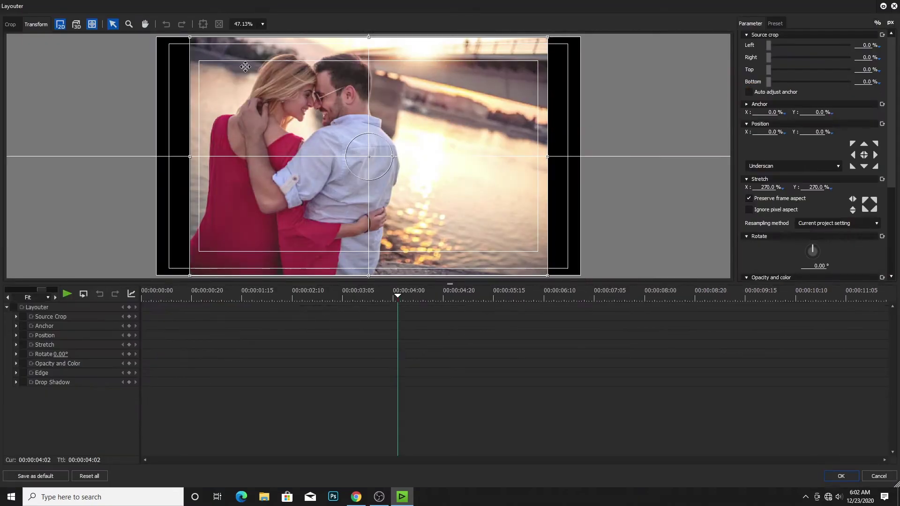
click(262, 24)
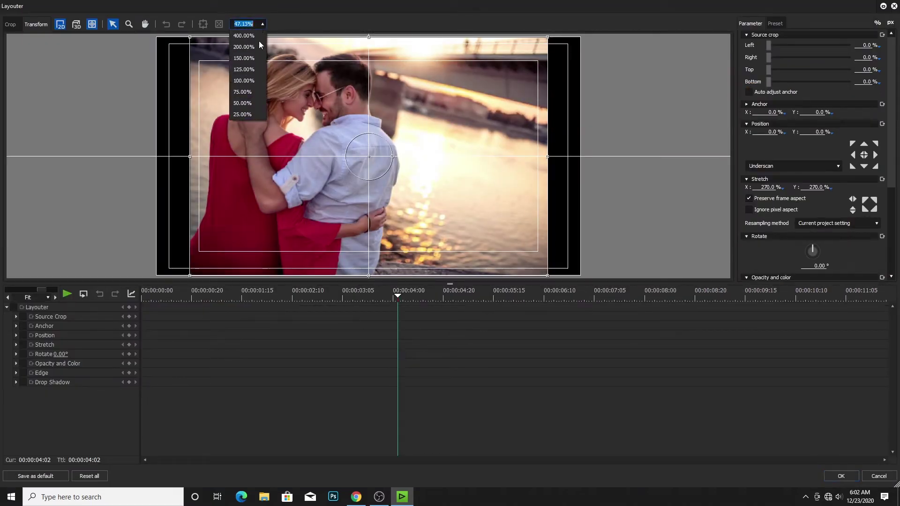
click(257, 114)
drag(464, 220, 495, 233)
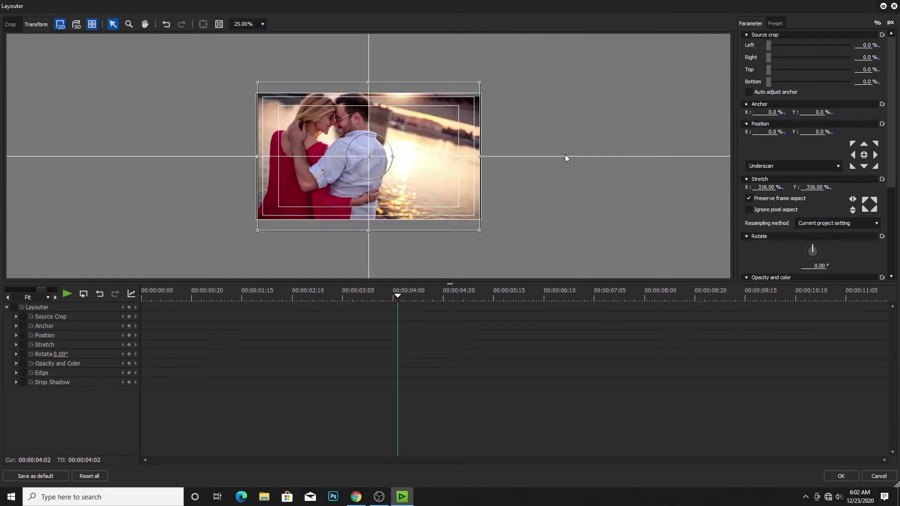
drag(441, 151, 443, 159)
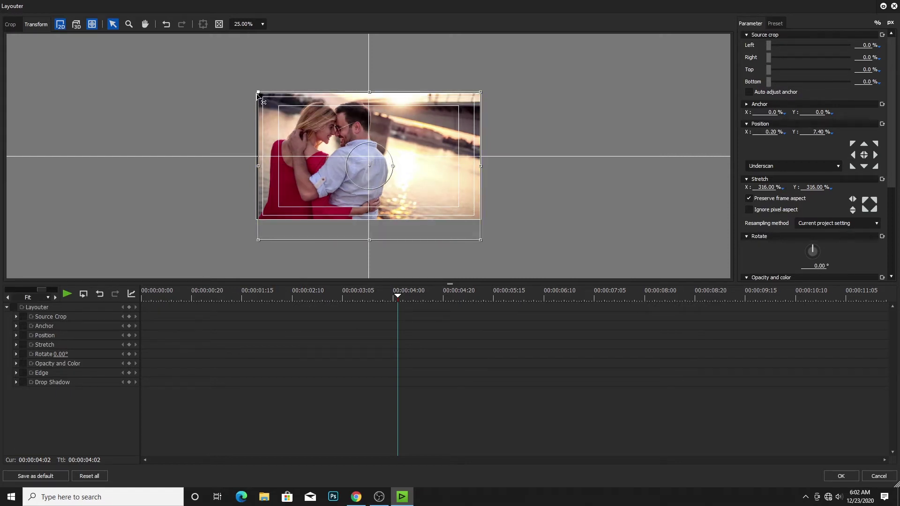
drag(255, 93, 249, 92)
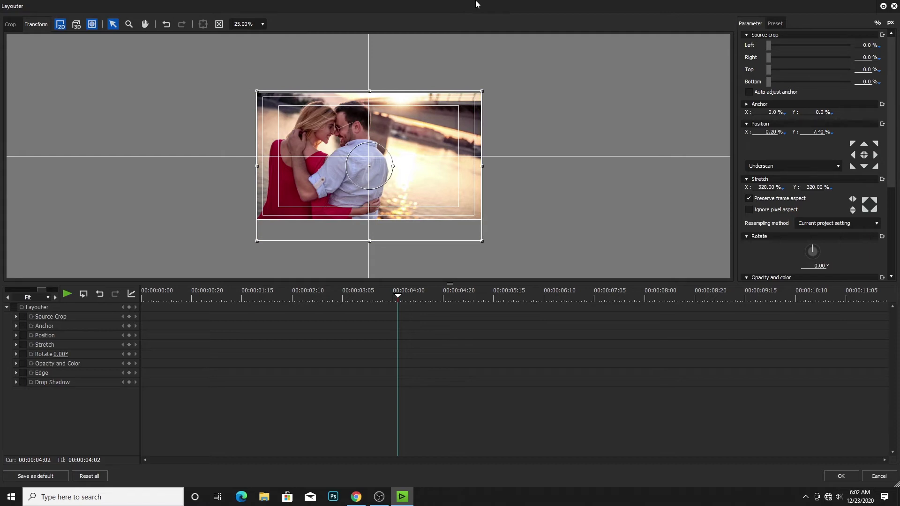
click(843, 476)
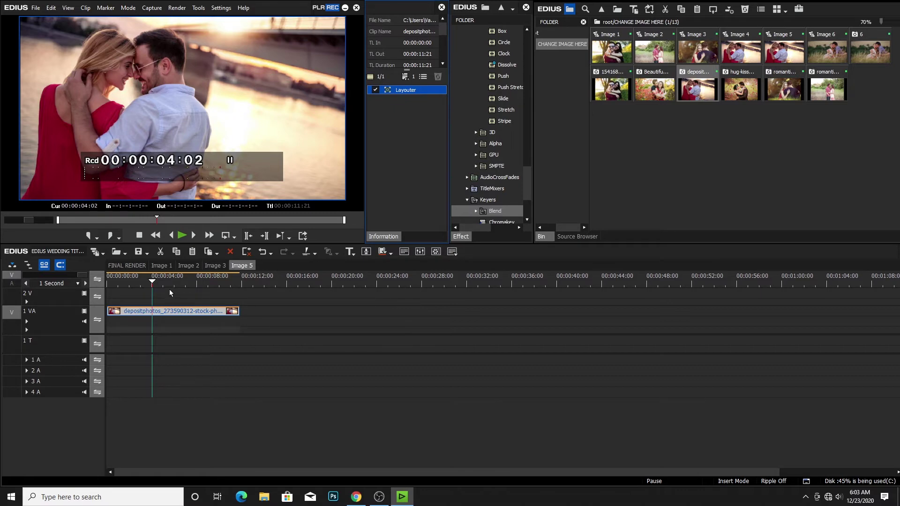
Open the Image 4 sequence and replace its depositphotos clip with the hug-kiss-images photo from the bin
click(745, 55)
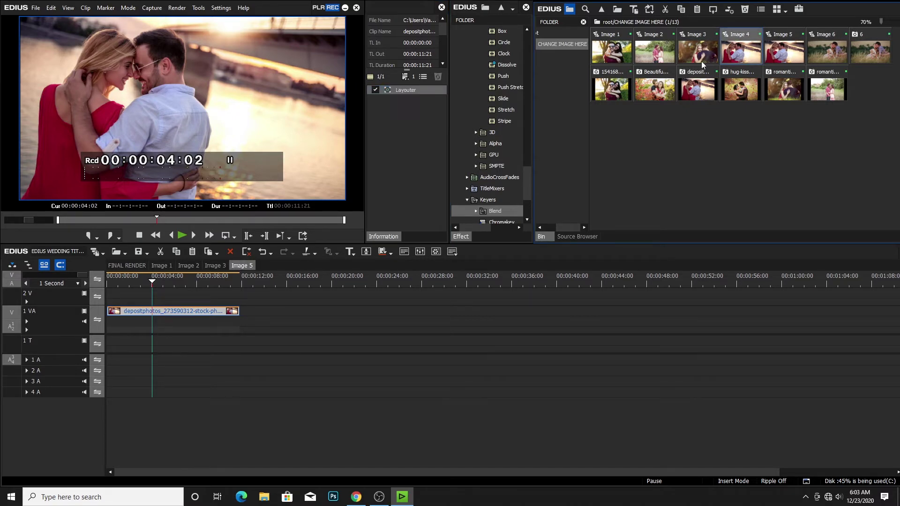
double_click(742, 53)
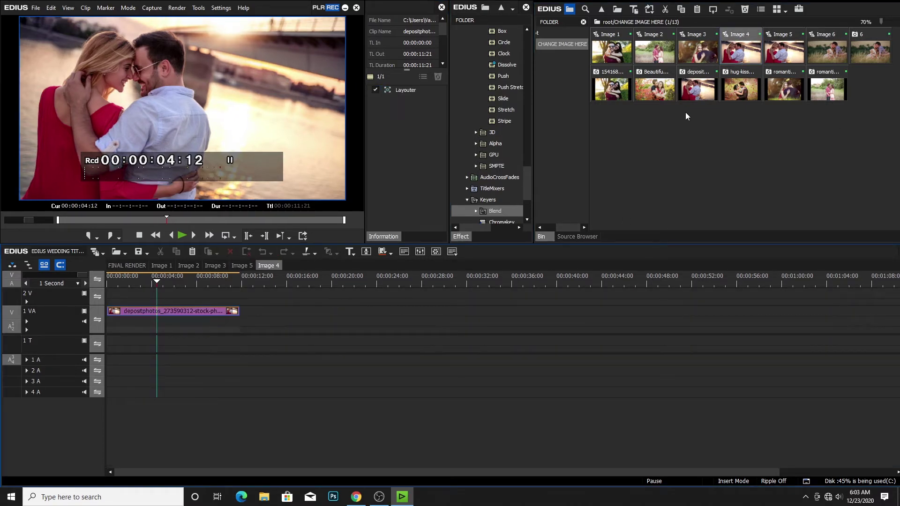
drag(750, 89, 277, 322)
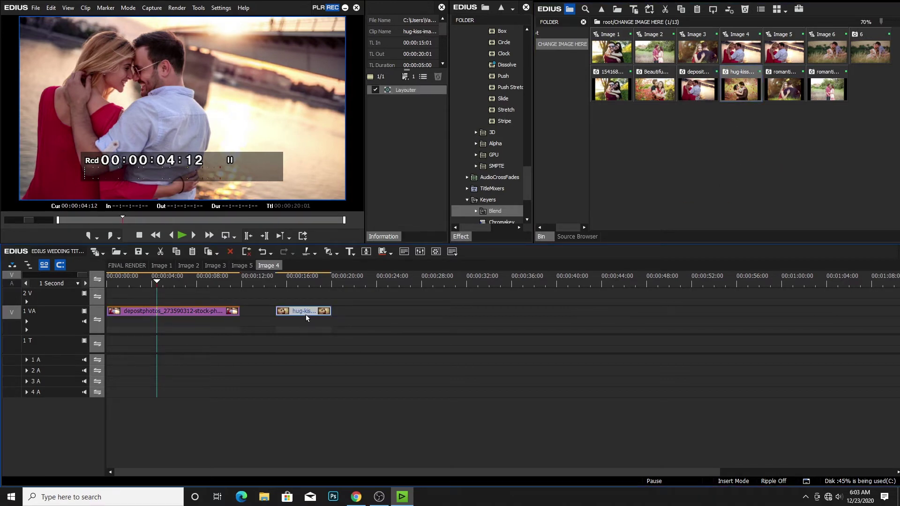
key(Delete)
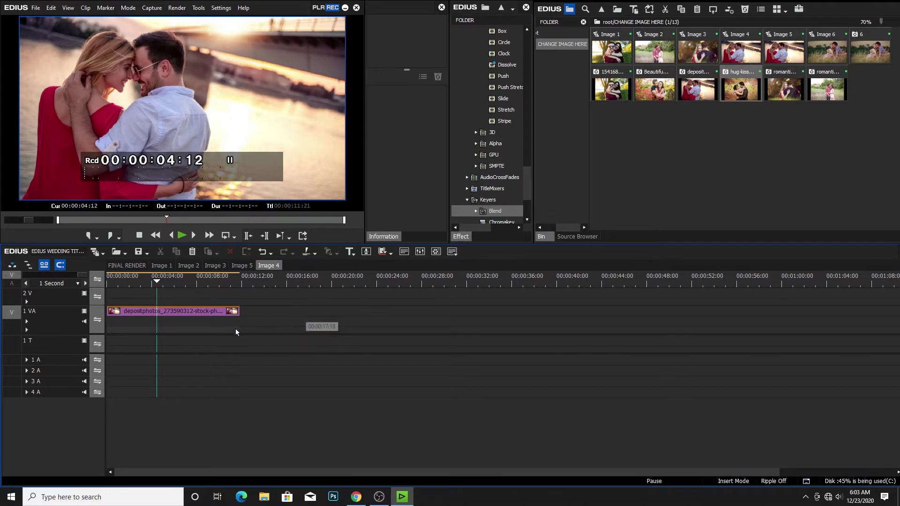
click(215, 309)
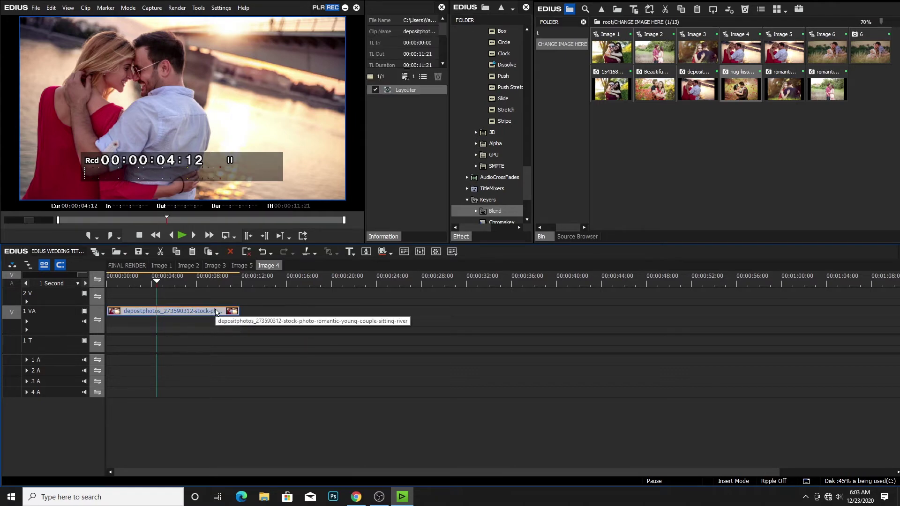
key(ctrl+r)
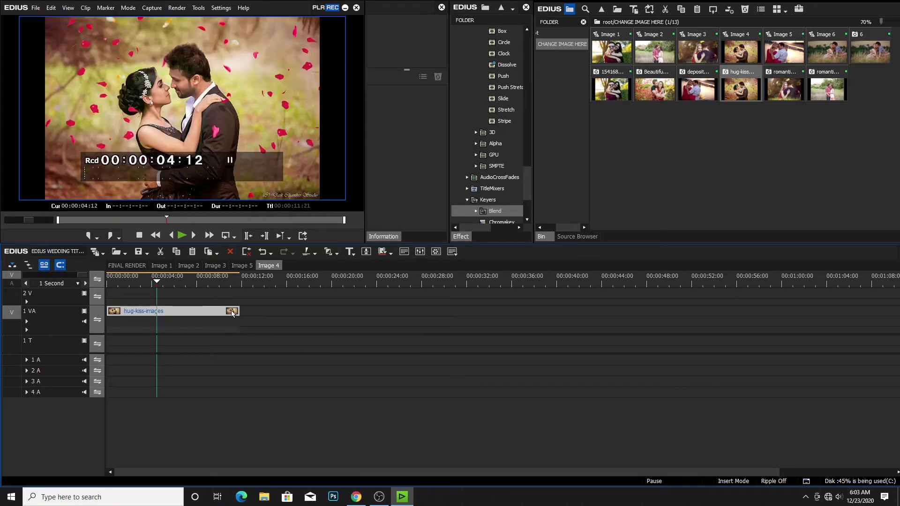
Stretch the hug-kiss-images photo to about 95.5% in the Layouter so it fills the frame width
click(232, 313)
double_click(406, 90)
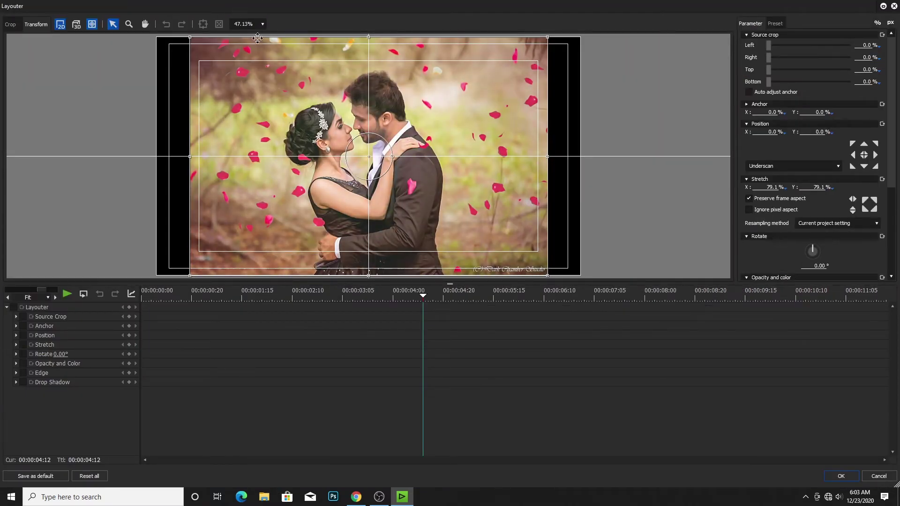
click(262, 24)
click(262, 115)
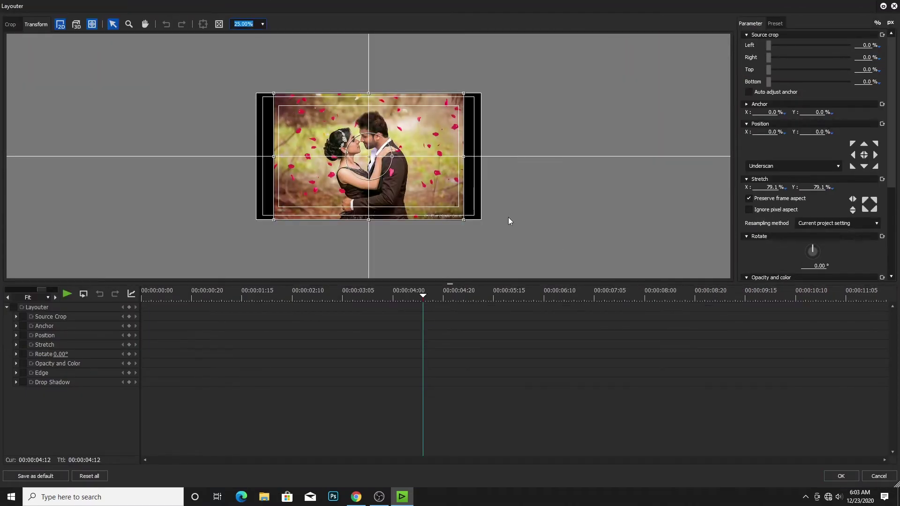
drag(463, 220, 498, 232)
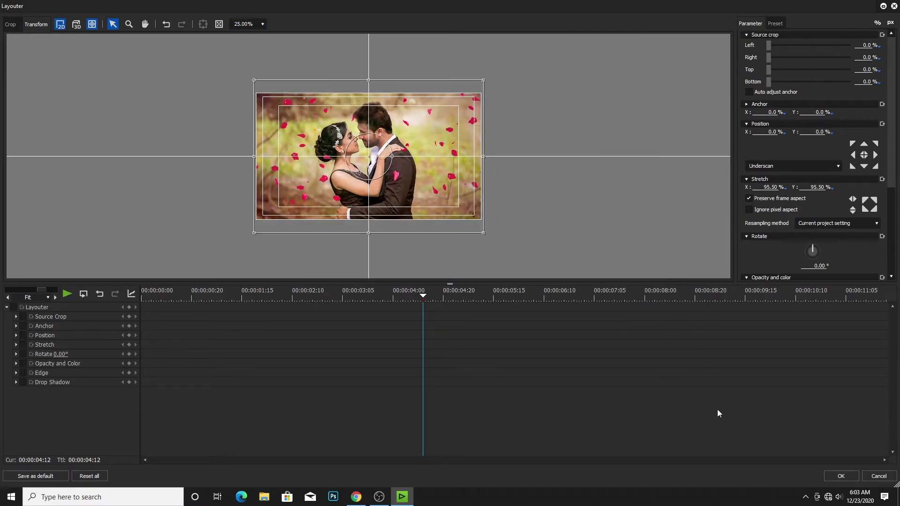
click(841, 476)
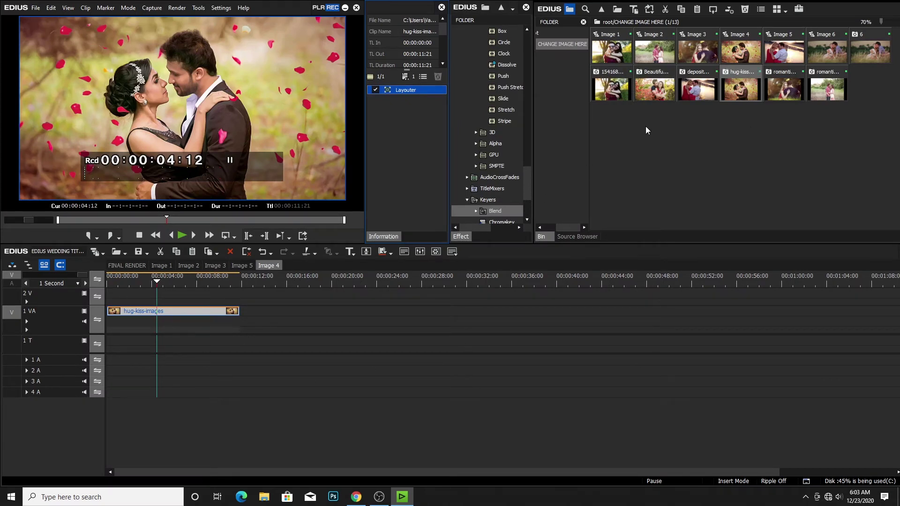
Open the Image 6 sequence and replace its clip 6 with the Beautiful-loving-couple-romance photo from the bin
click(823, 57)
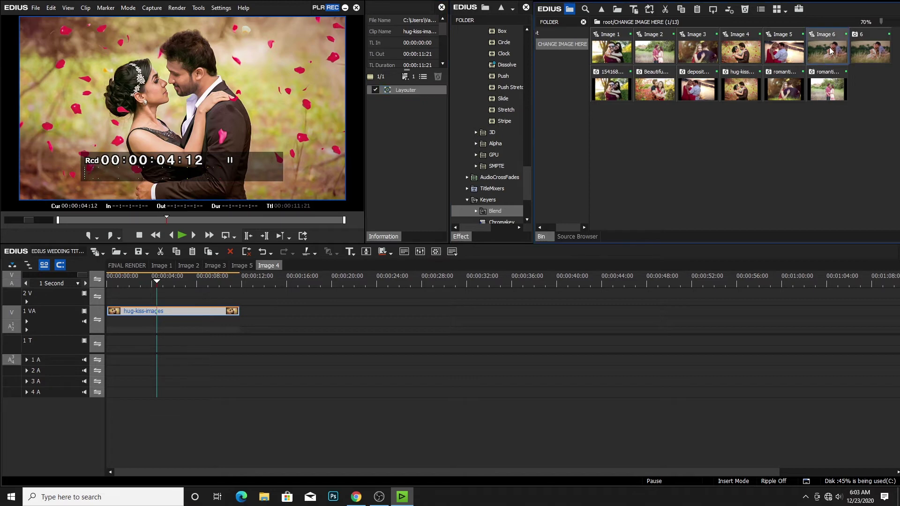
double_click(828, 51)
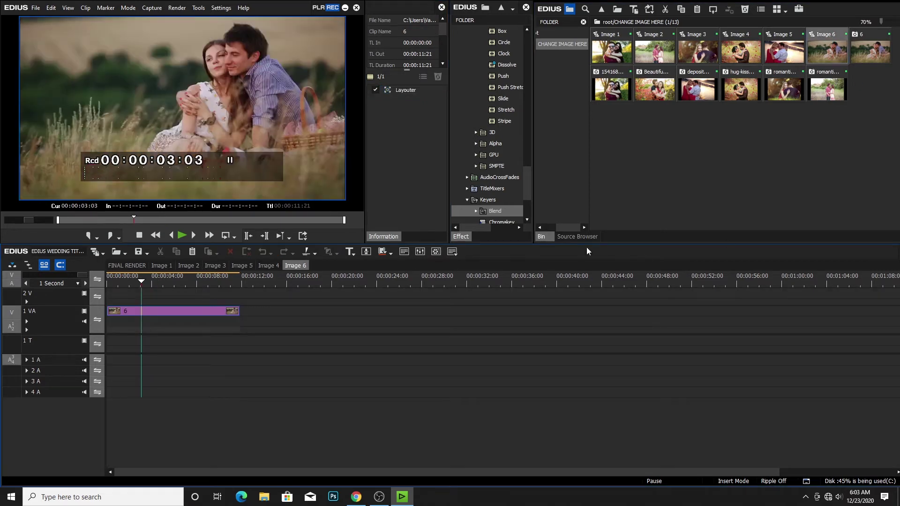
click(205, 312)
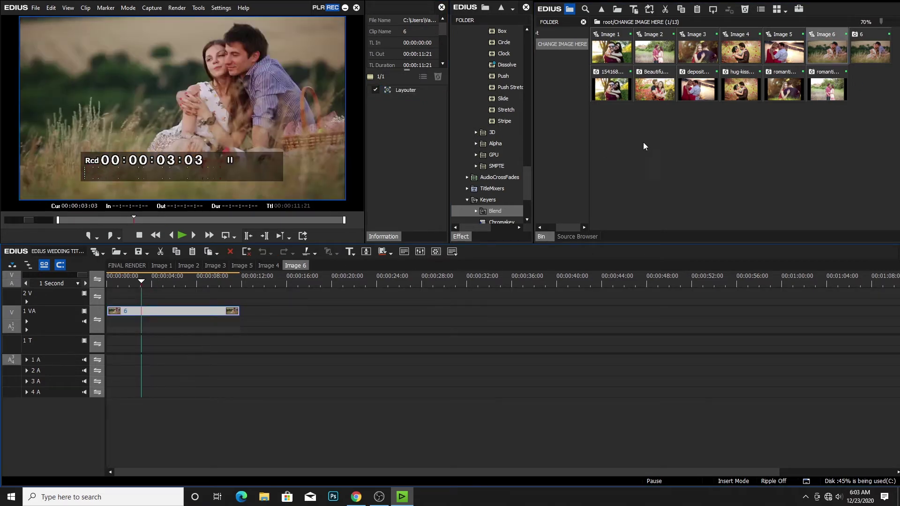
drag(646, 92, 348, 329)
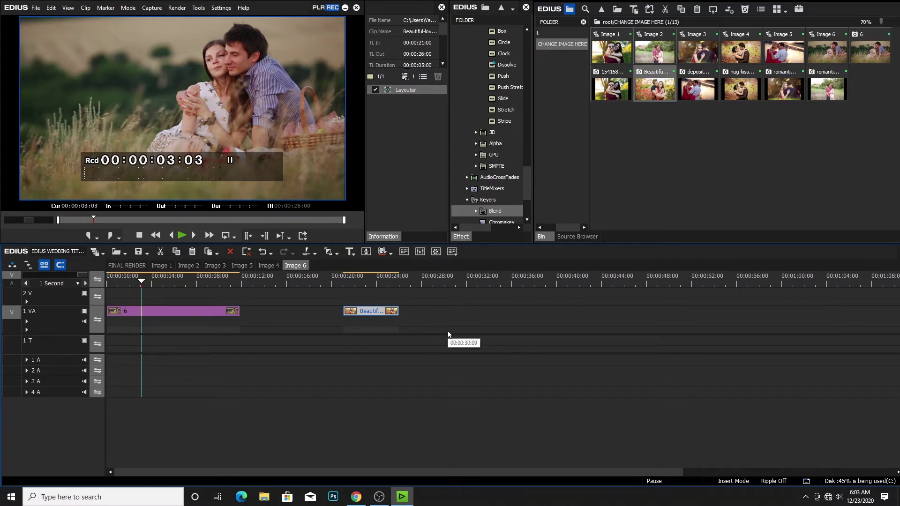
key(Delete)
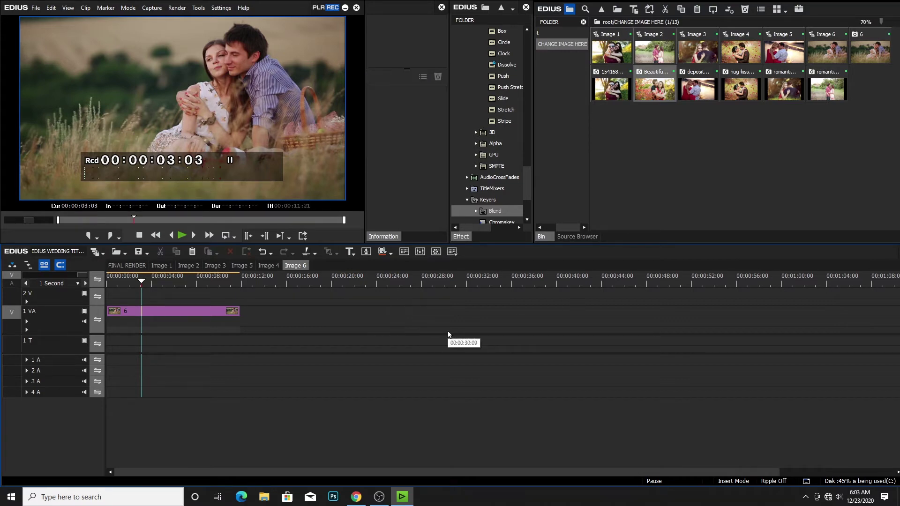
click(215, 314)
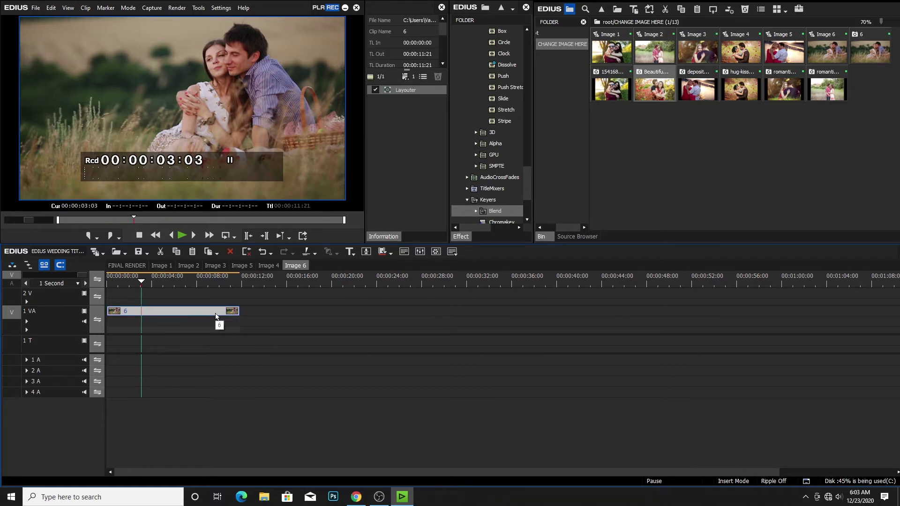
key(ctrl+r)
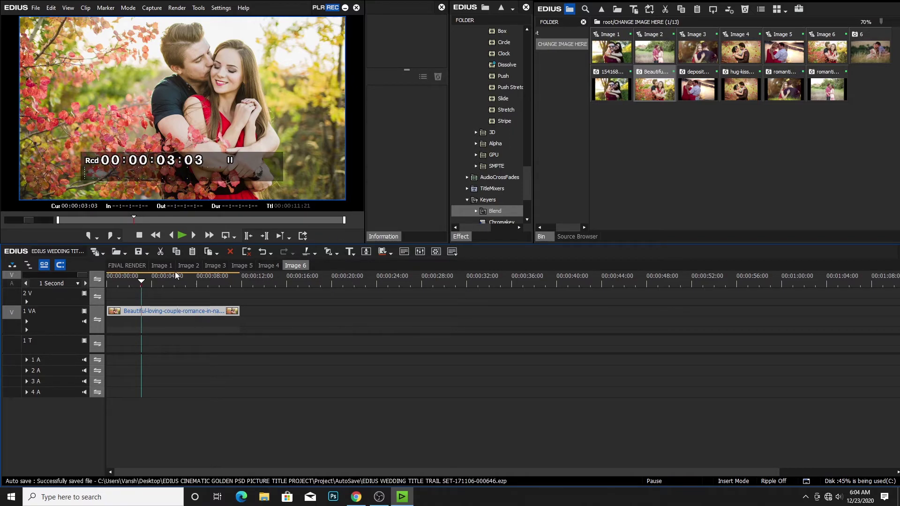
Close all sequences except FINAL RENDER and move its playhead to about 00:01:39:15 to preview the replaced photos
click(127, 266)
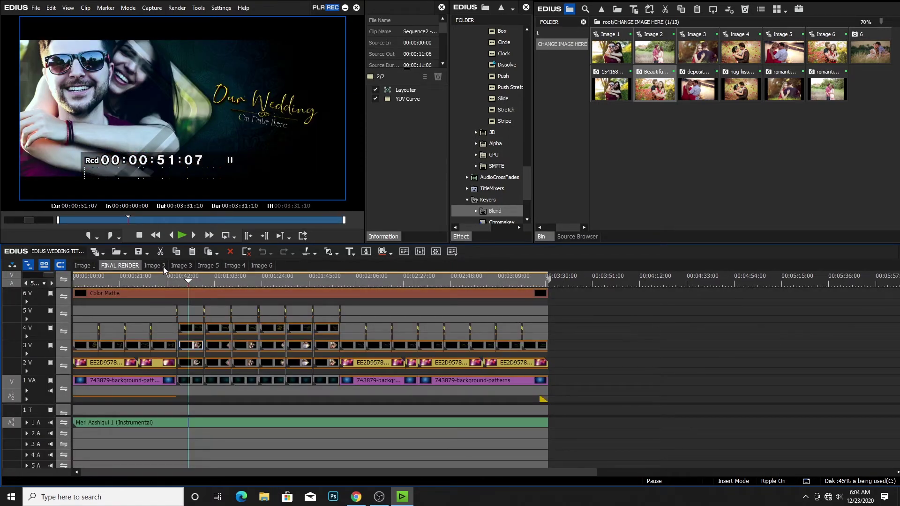
click(162, 266)
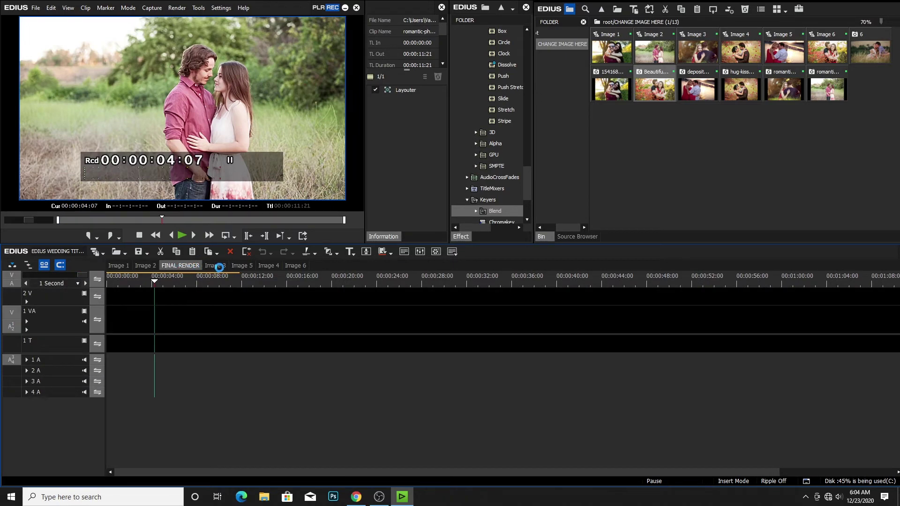
click(243, 265)
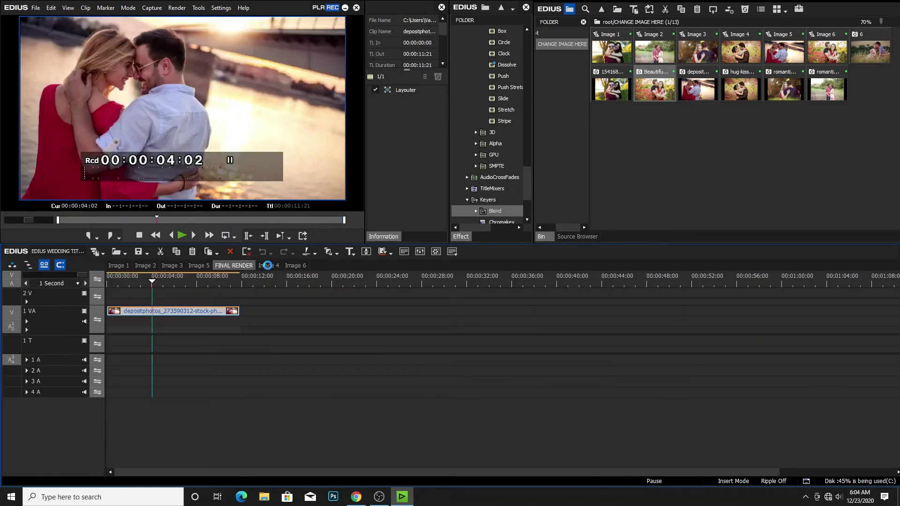
click(238, 265)
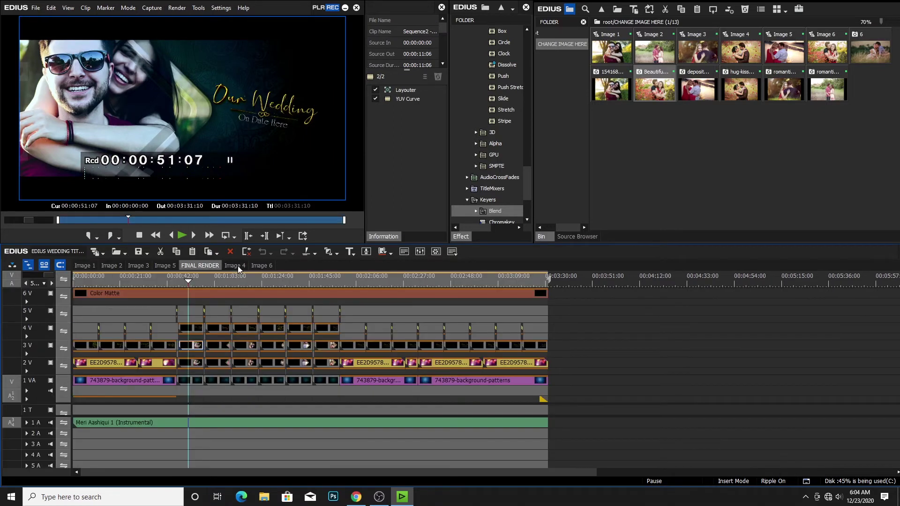
right_click(203, 266)
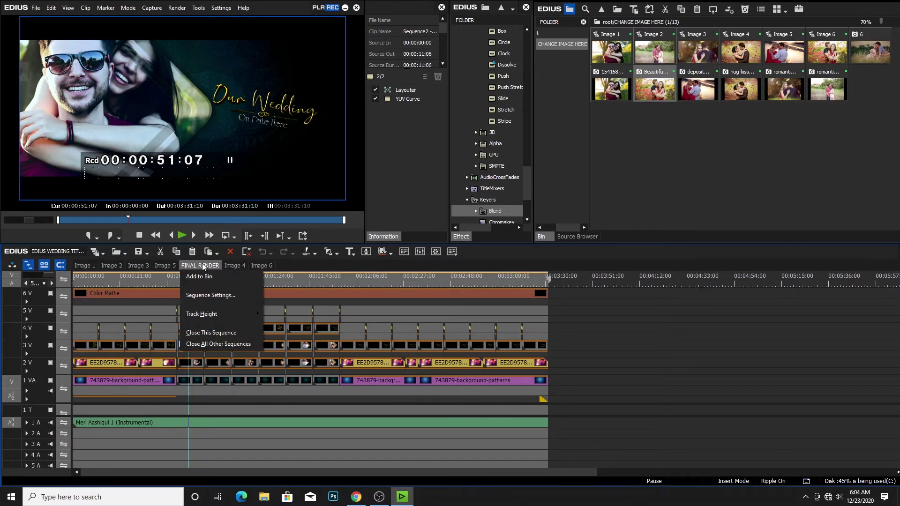
click(228, 345)
drag(198, 282, 301, 318)
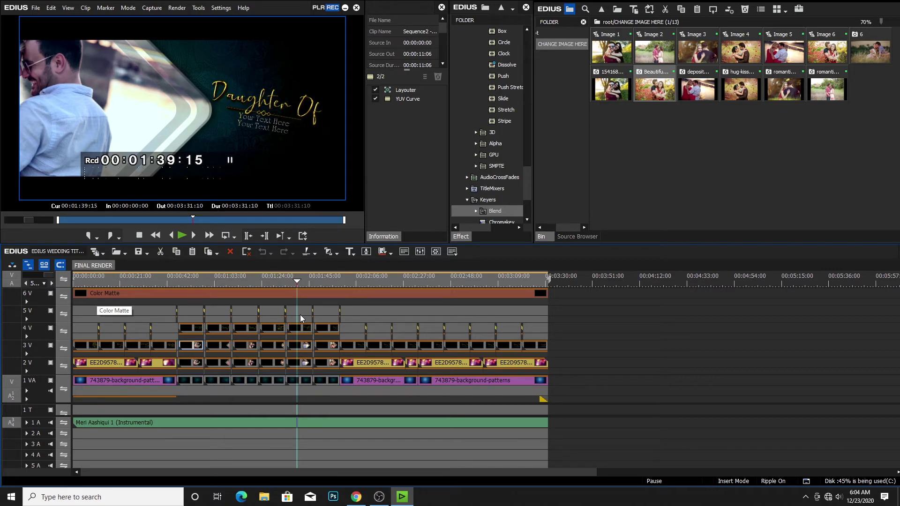
Open the nested Sequence2 clip under the FINAL RENDER playhead on track 3 V, and open its Image 5 sequence
click(298, 347)
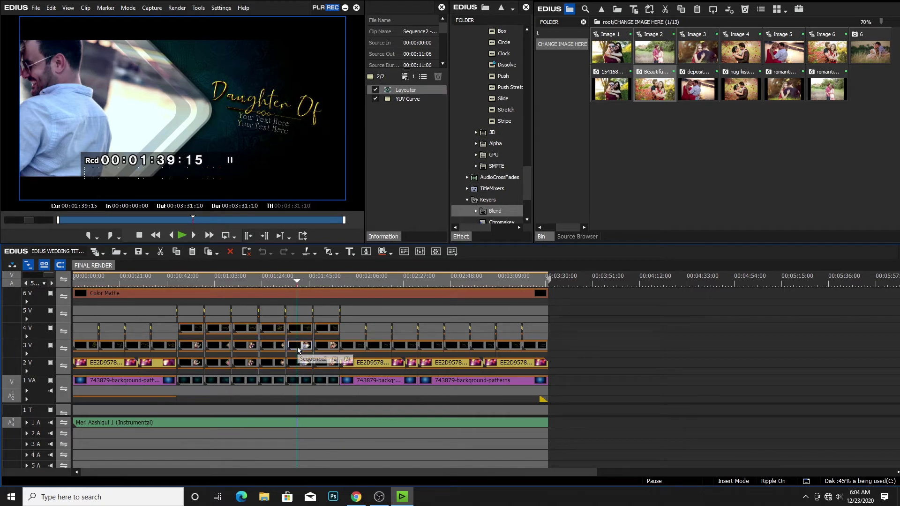
double_click(298, 347)
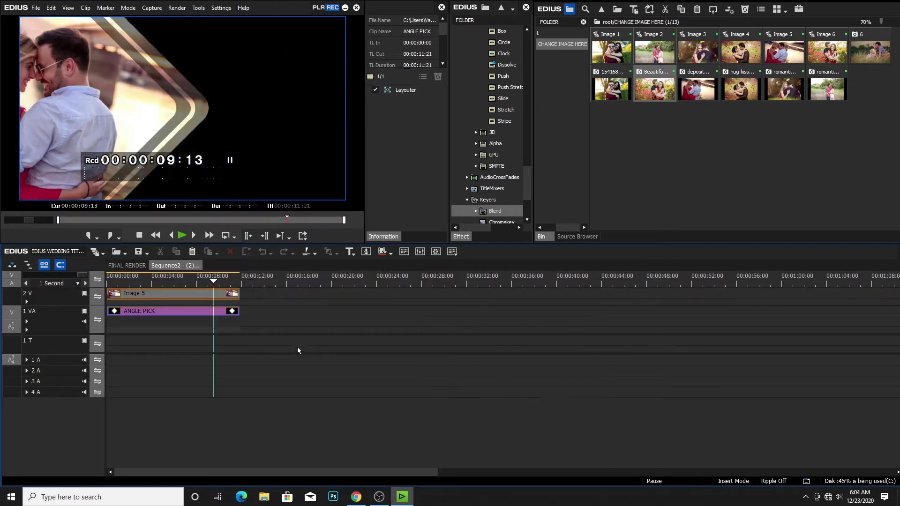
click(202, 297)
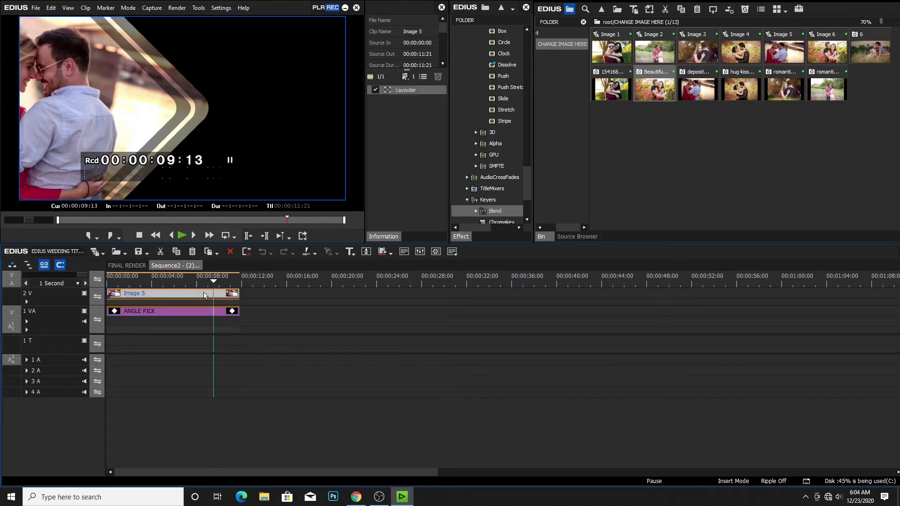
double_click(203, 295)
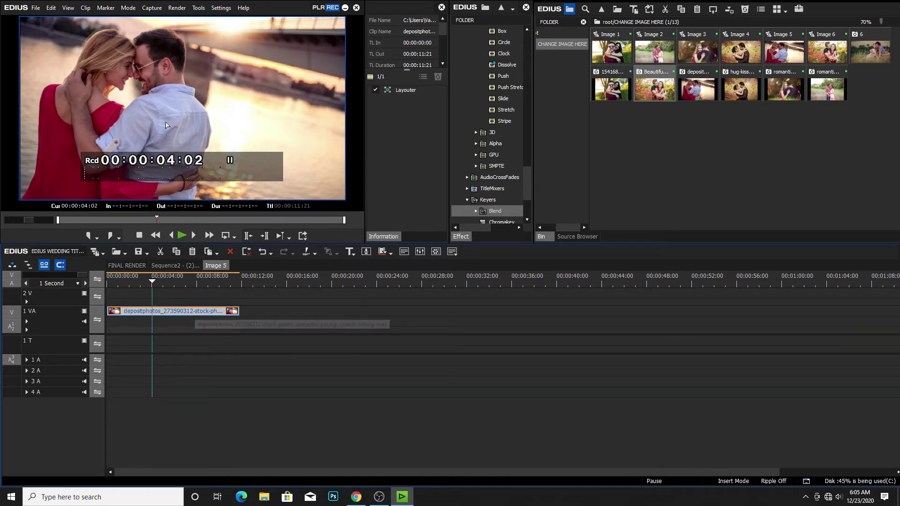
Reposition the depositphotos image in the Layouter to X 20.00 %, Y 4.80 %, and check it in the FINAL RENDER sequence
double_click(401, 89)
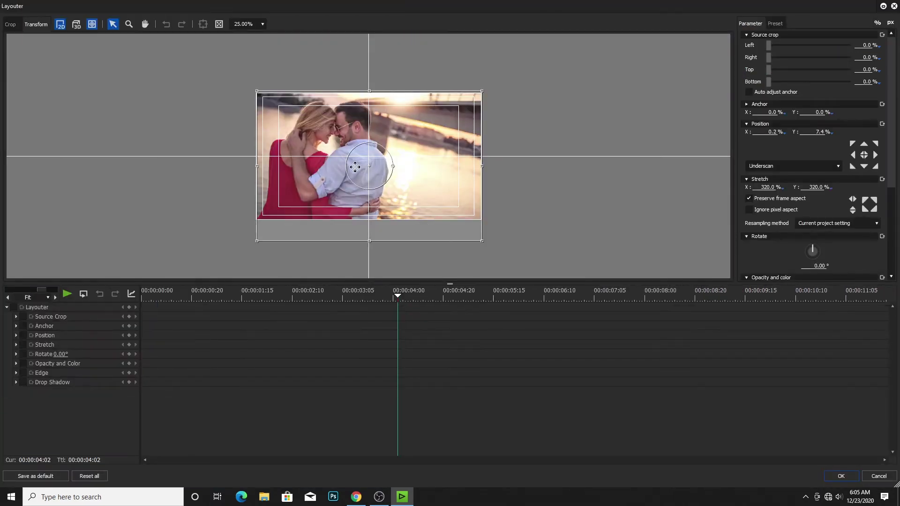
drag(317, 159, 402, 153)
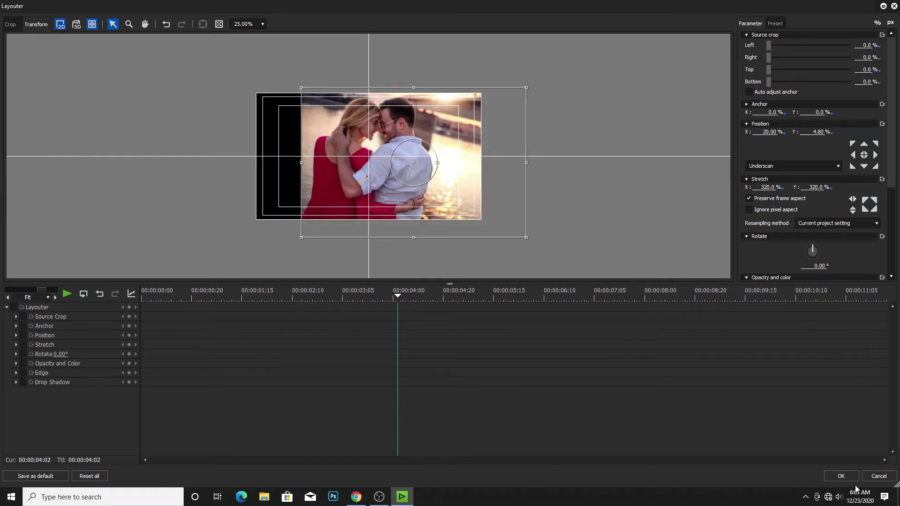
click(843, 477)
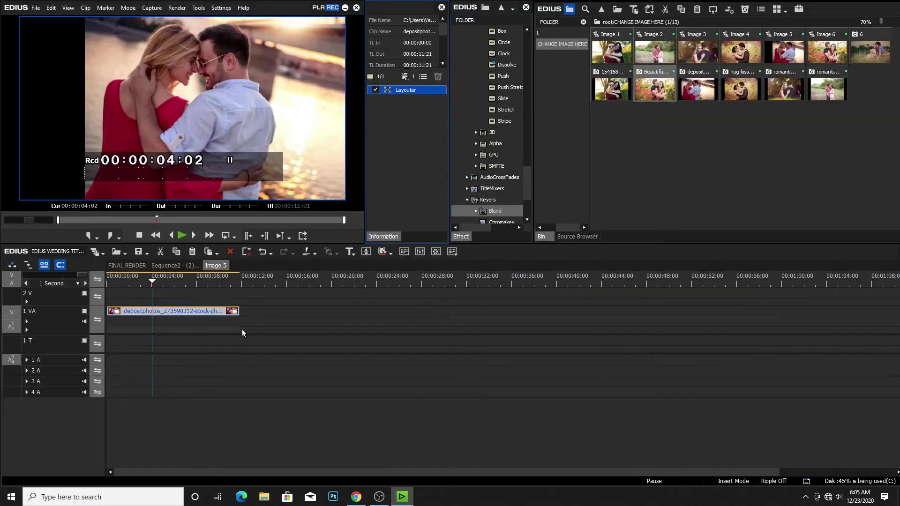
click(130, 268)
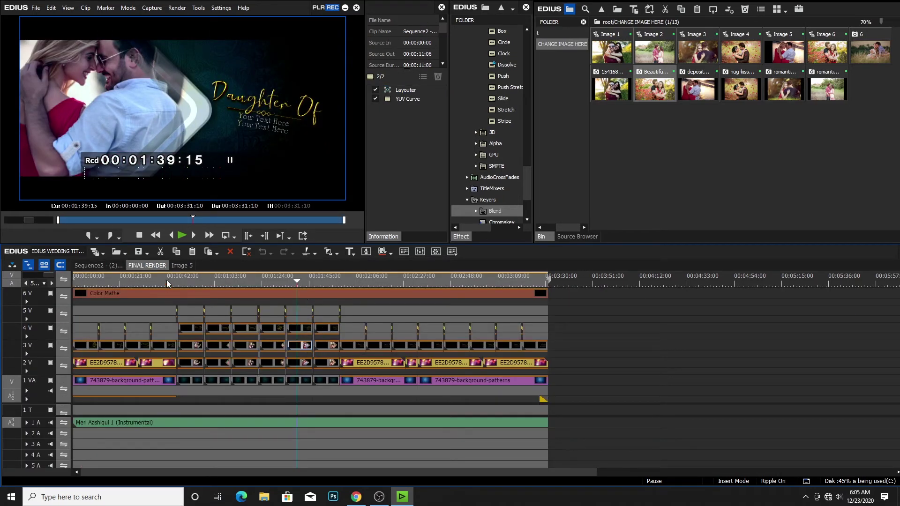
Lower the Image 5 photo in the Layouter to X 19.80 %, Y 15.20 %, and check the framing in FINAL RENDER
click(178, 265)
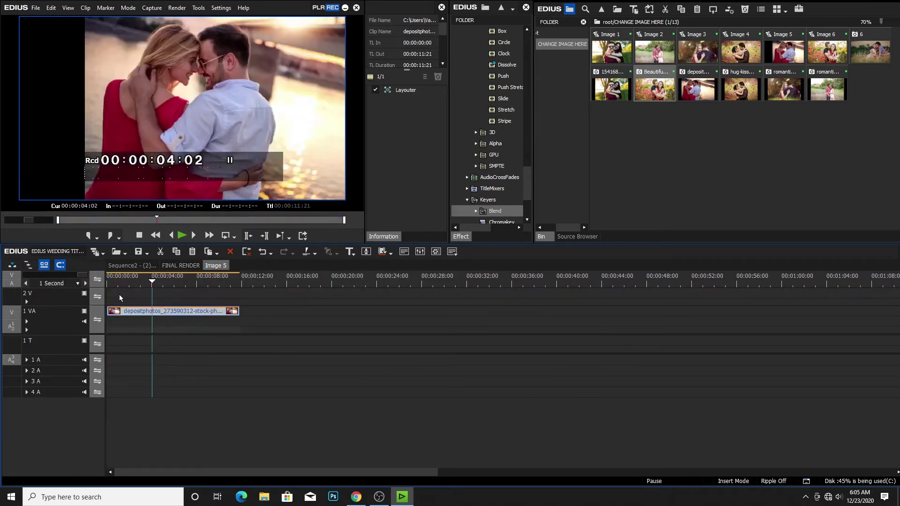
double_click(401, 91)
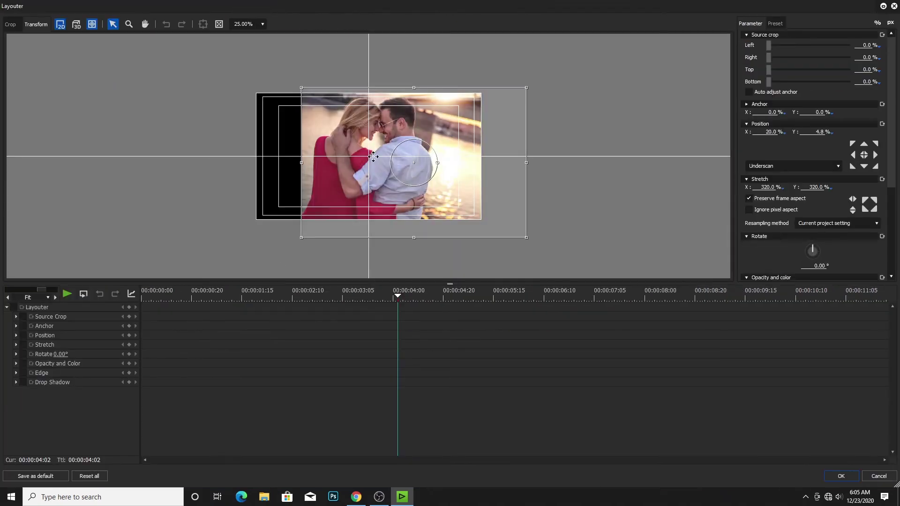
drag(395, 124, 392, 136)
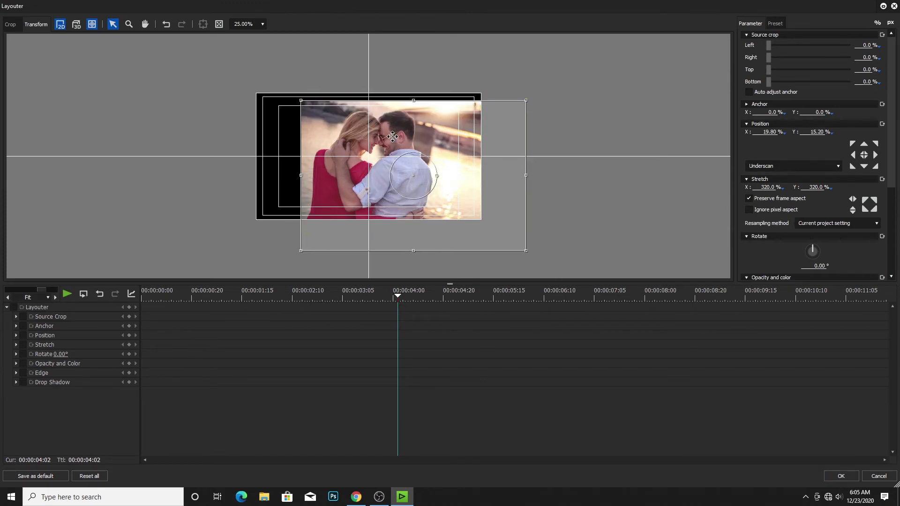
click(844, 477)
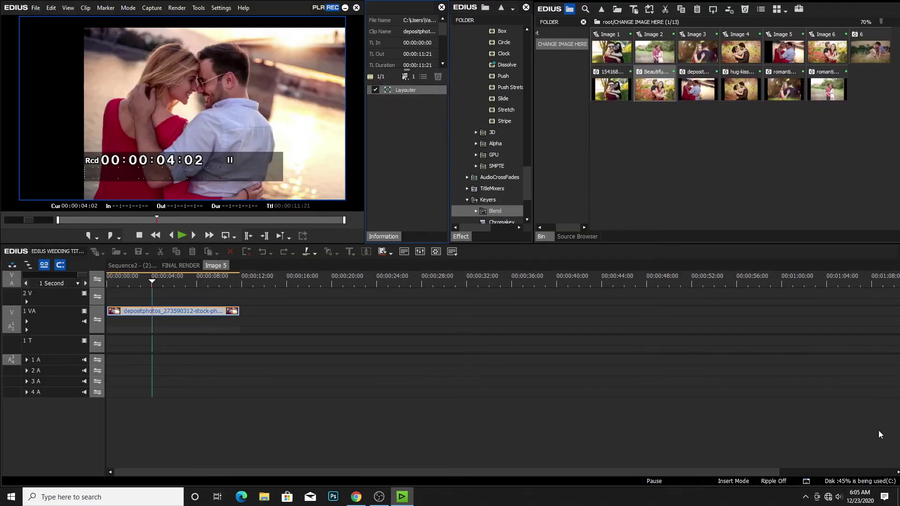
click(188, 265)
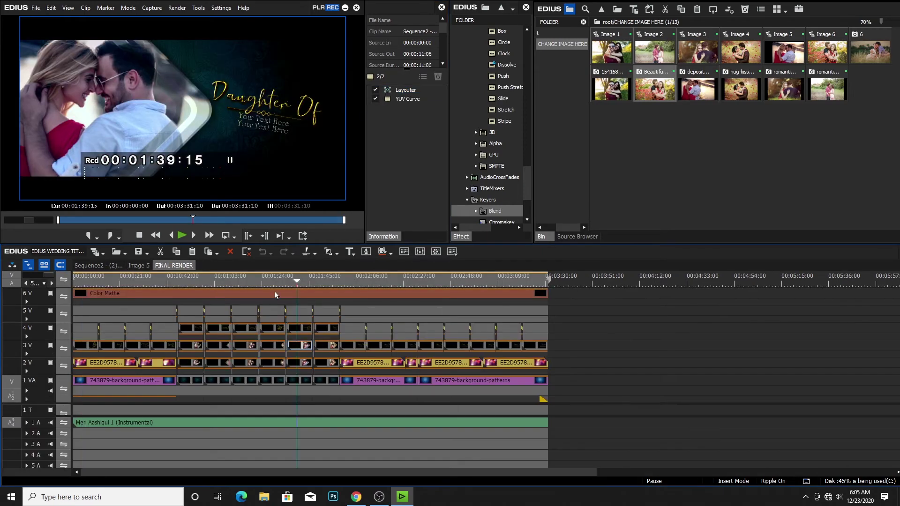
Preview the wedding, family, photography and Ganesh titles by scrubbing FINAL RENDER back from 00:00:53:09 and stopping at 00:00:17:18
drag(300, 282, 195, 295)
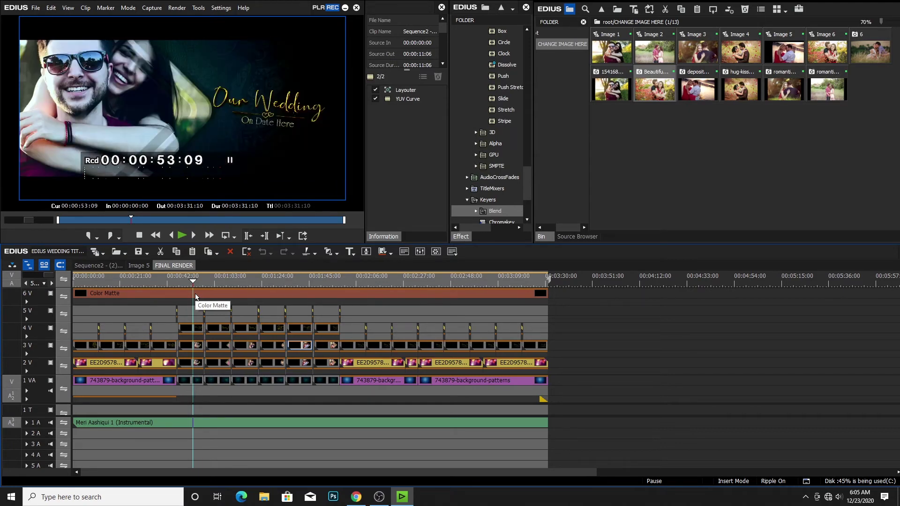
click(153, 281)
drag(153, 279, 138, 281)
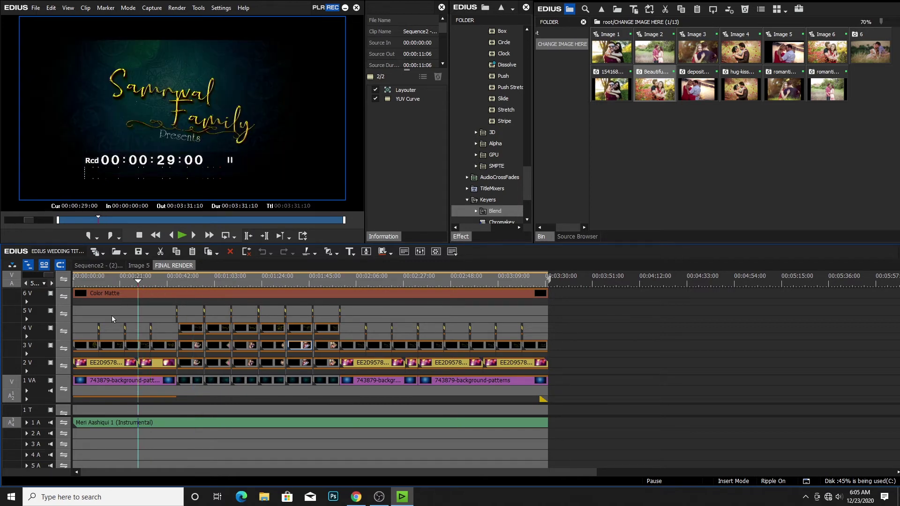
click(111, 279)
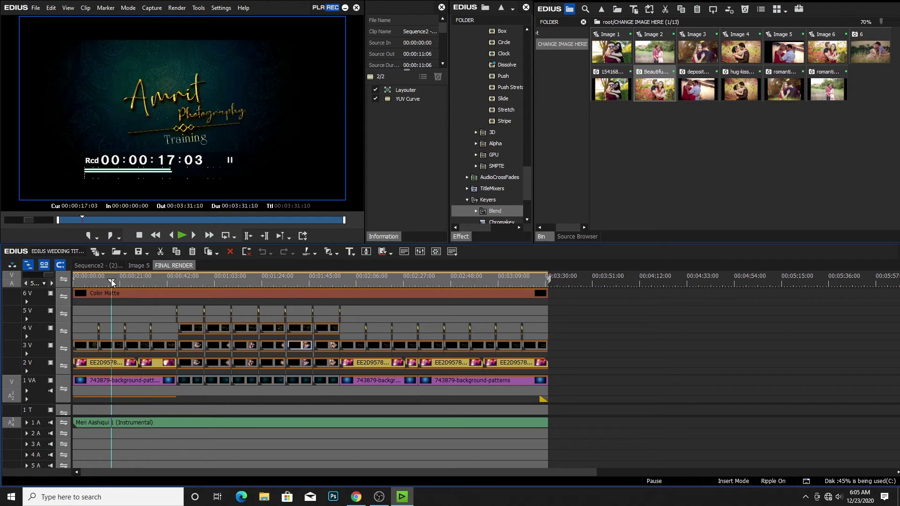
click(113, 345)
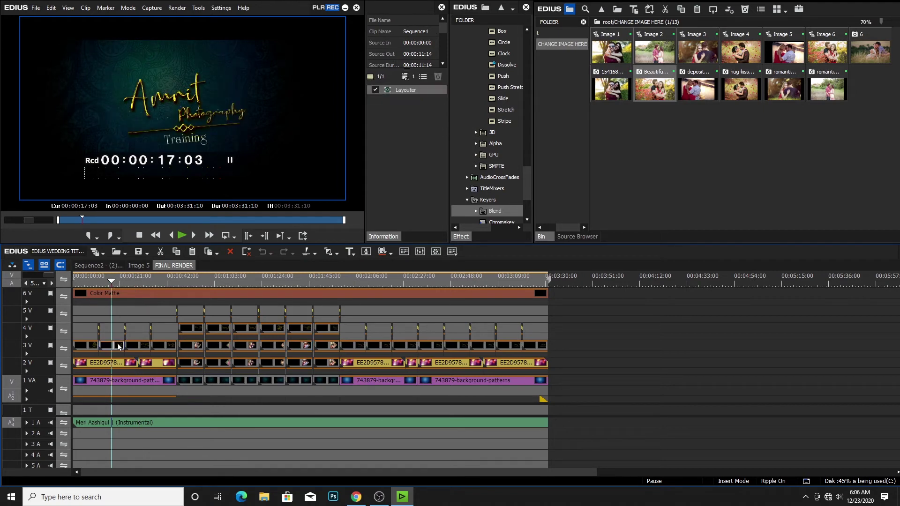
click(90, 280)
click(88, 349)
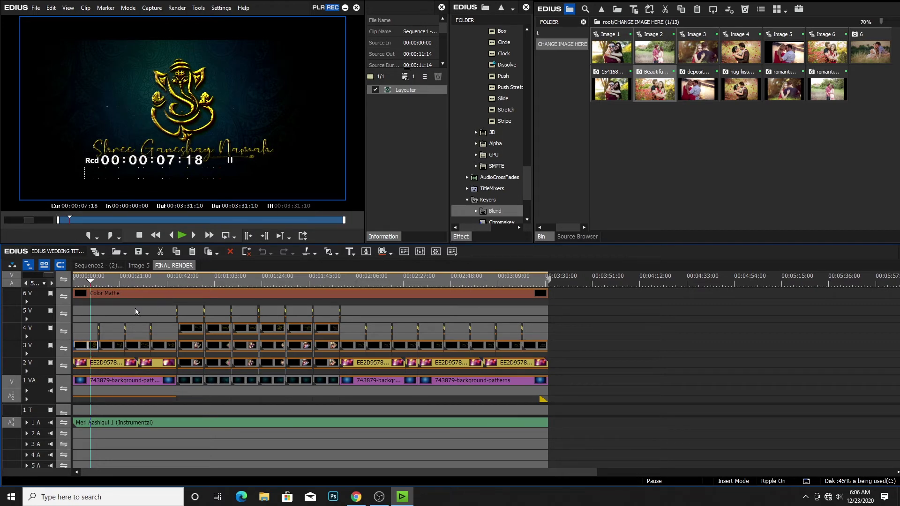
click(113, 282)
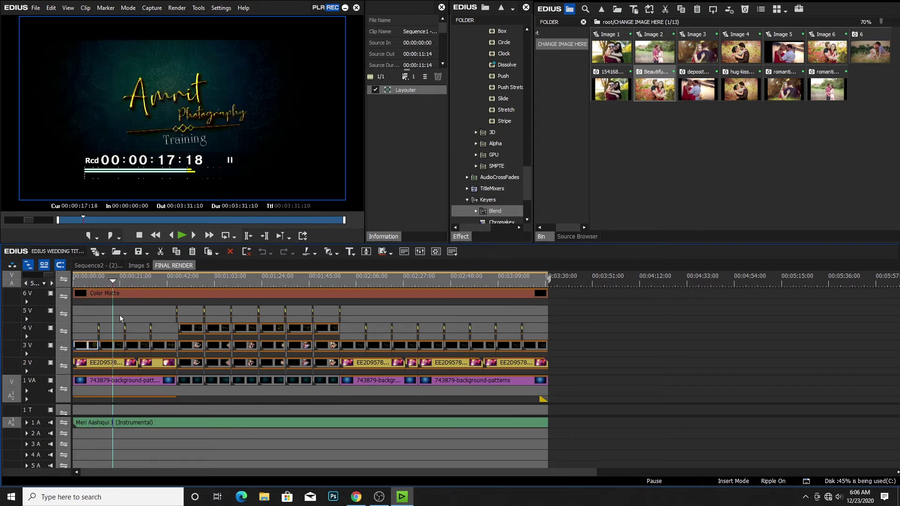
Open the photography title's nested Sequence1 clip and open its Play Edit clip in Photoshop for editing
click(115, 346)
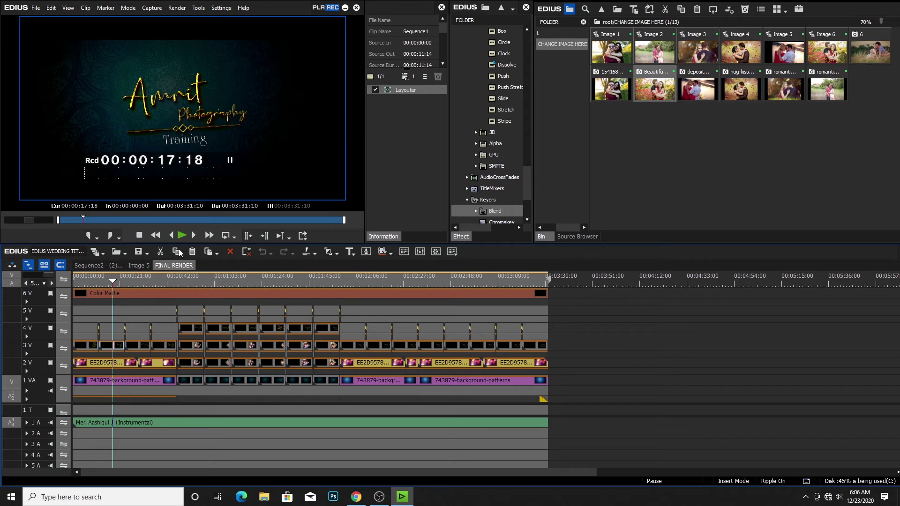
double_click(109, 349)
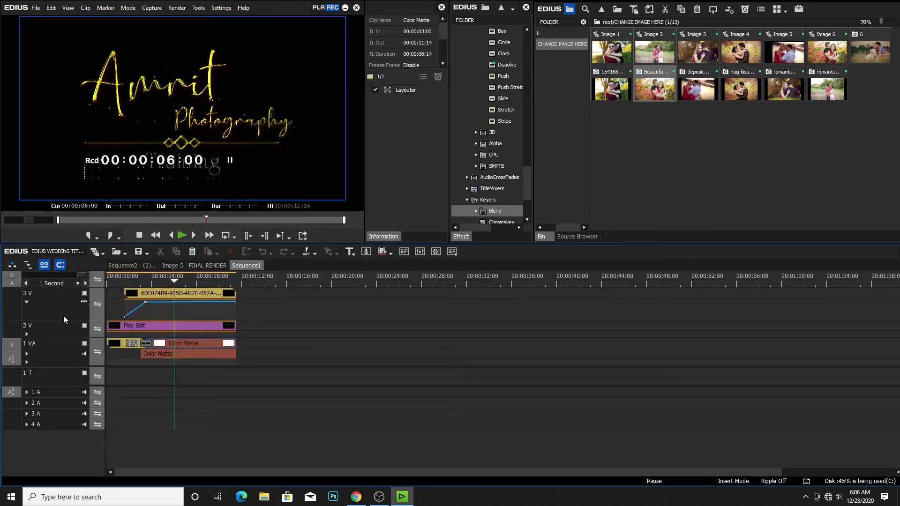
click(146, 325)
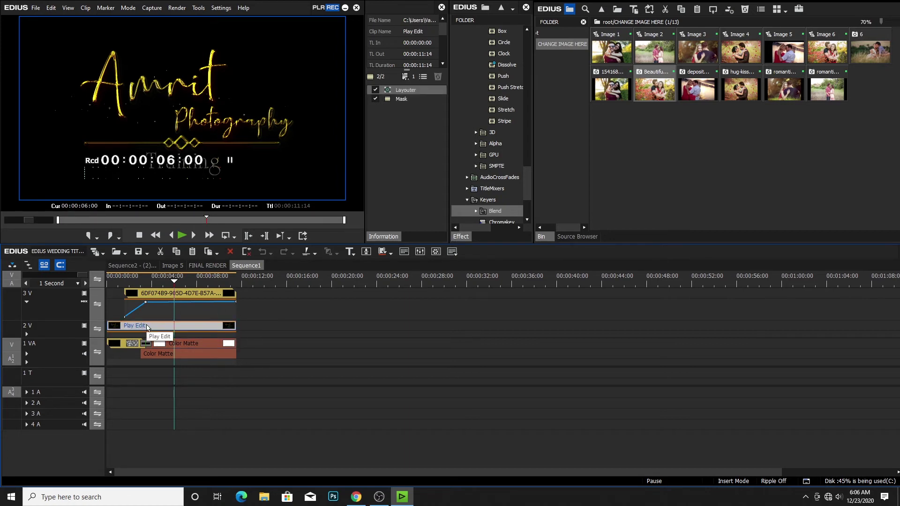
right_click(147, 327)
click(141, 327)
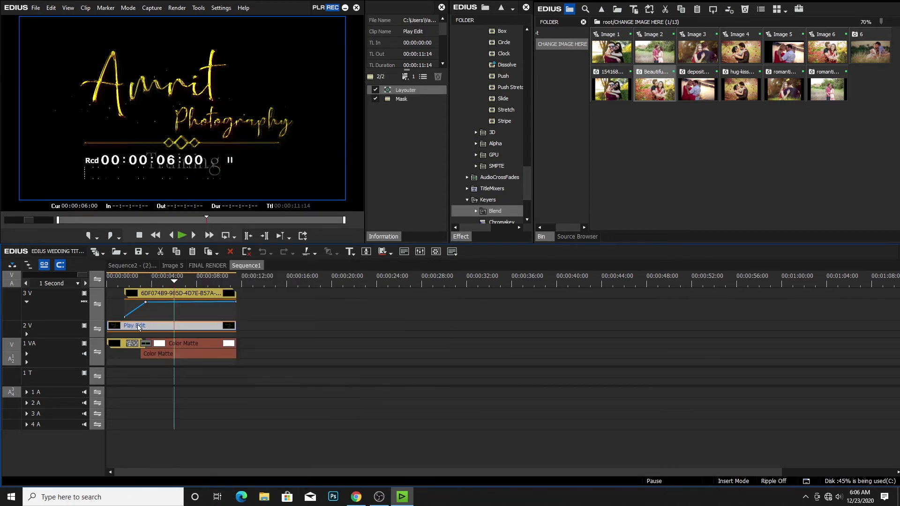
right_click(216, 324)
click(206, 327)
right_click(207, 327)
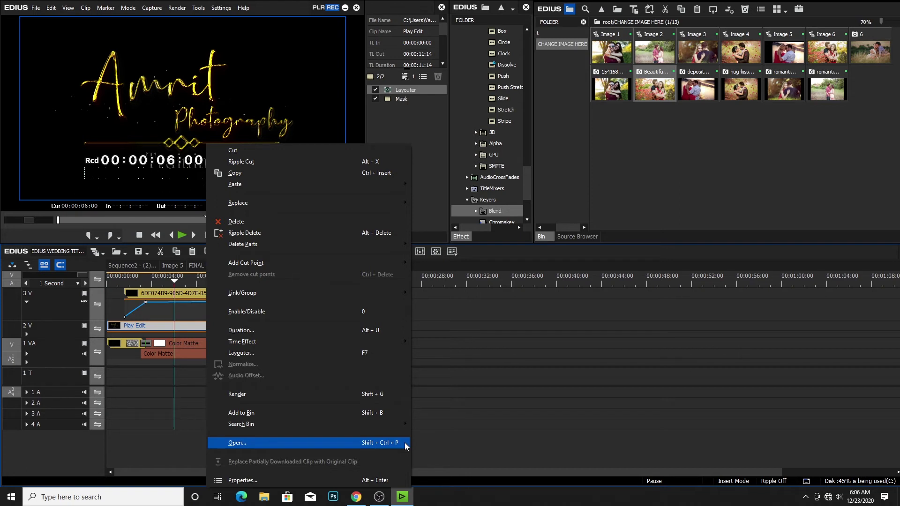
click(236, 442)
click(207, 325)
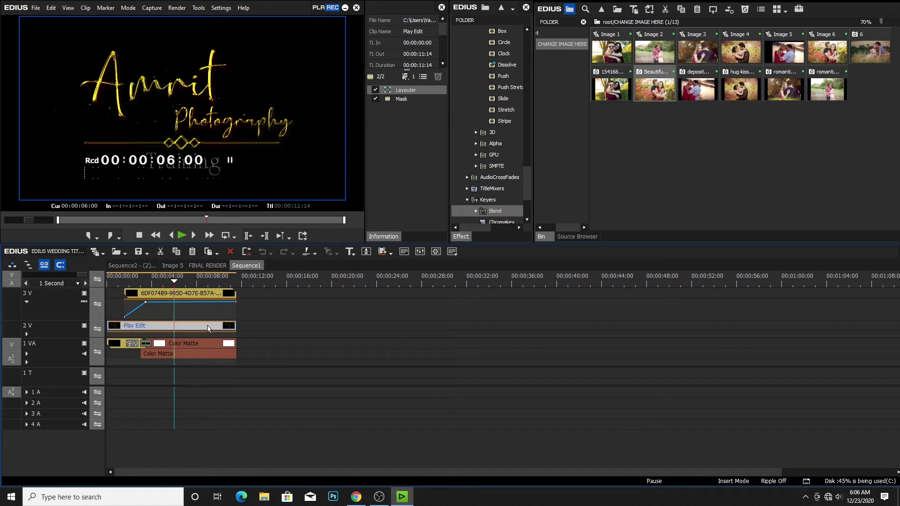
right_click(207, 325)
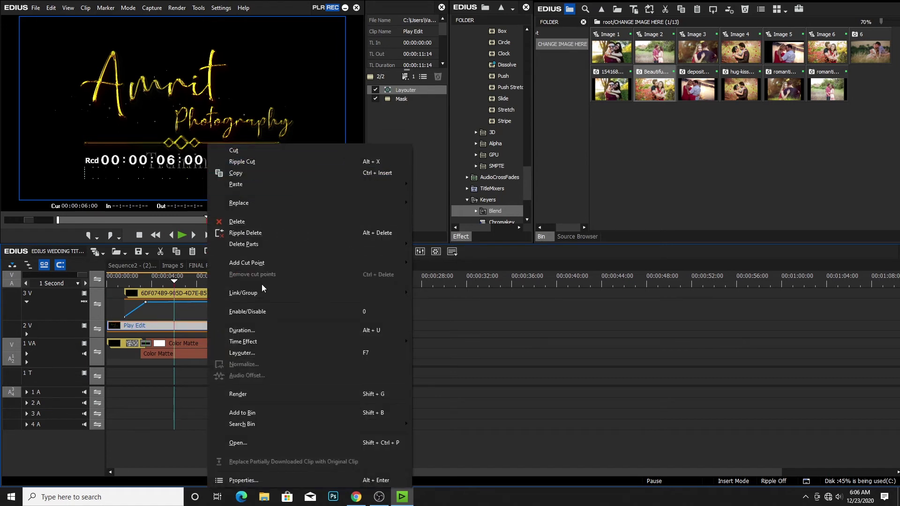
click(268, 444)
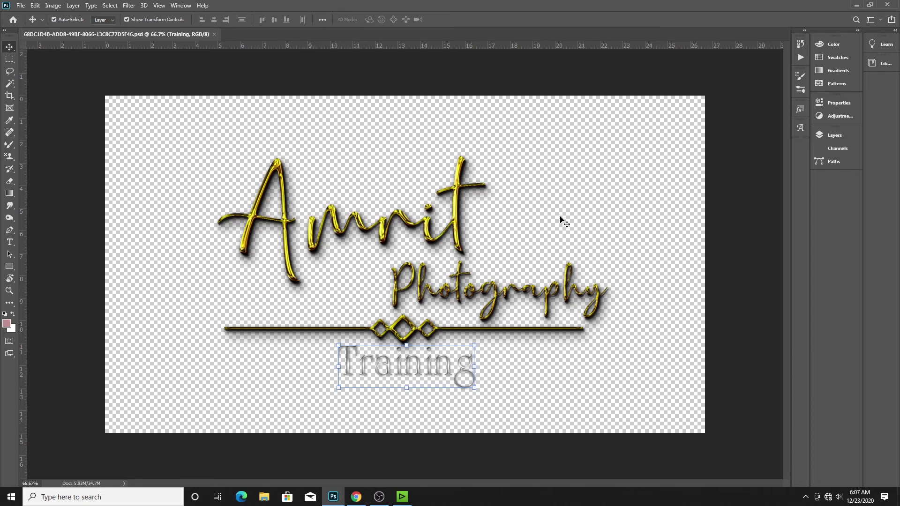
Show the title's layers and open the ADD YOUR TEXT smart object, followed by its nested smart object GOLD11.psb
click(839, 135)
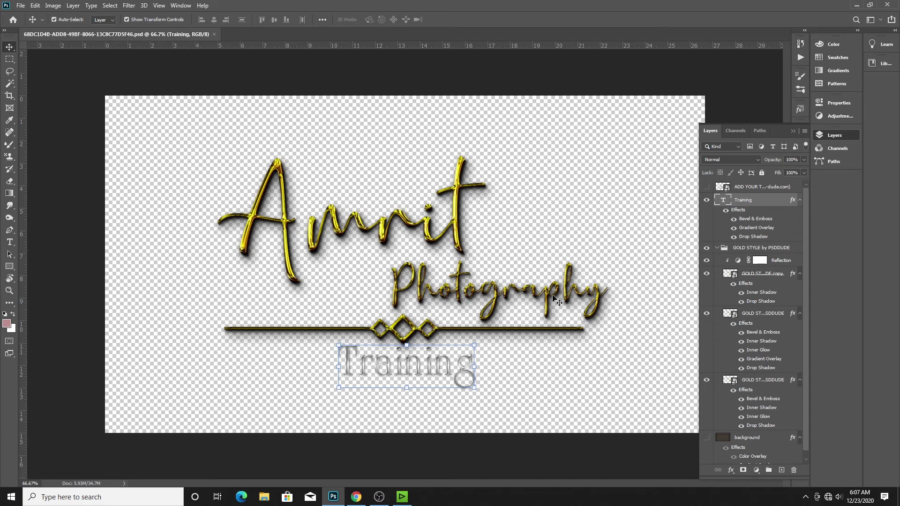
click(448, 182)
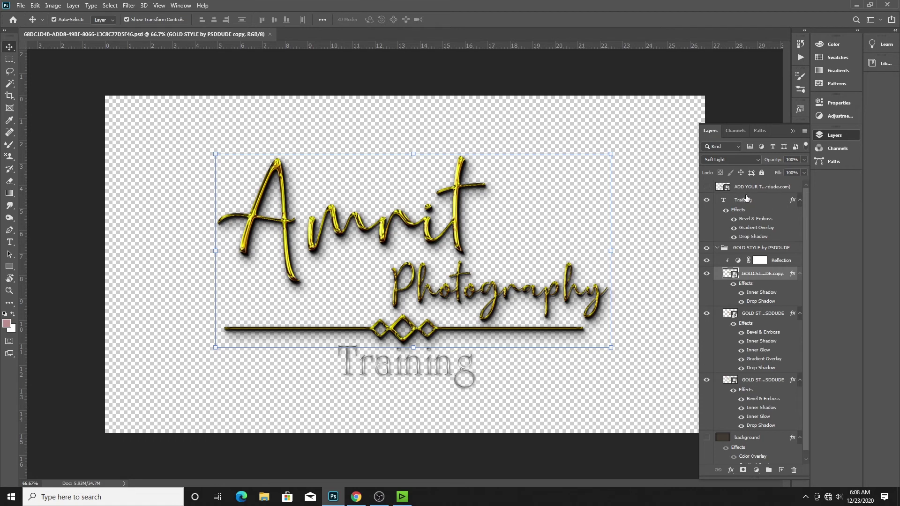
double_click(720, 188)
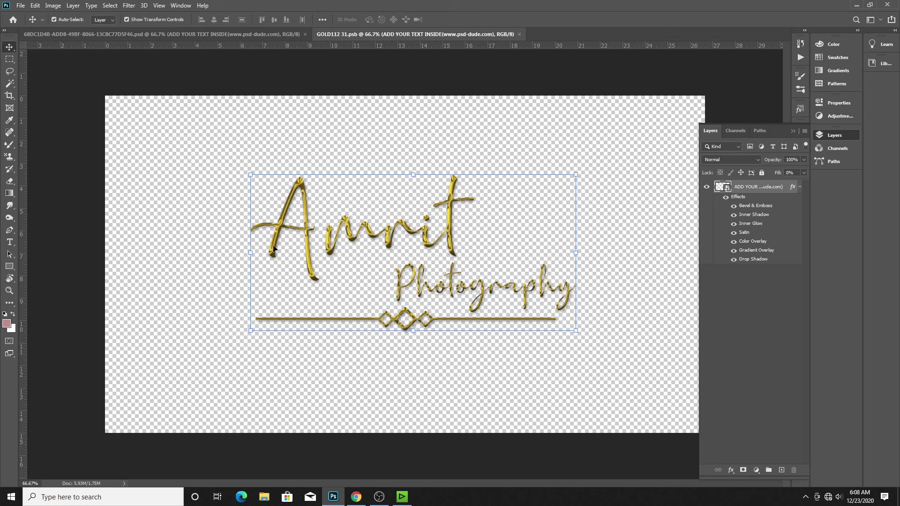
double_click(718, 190)
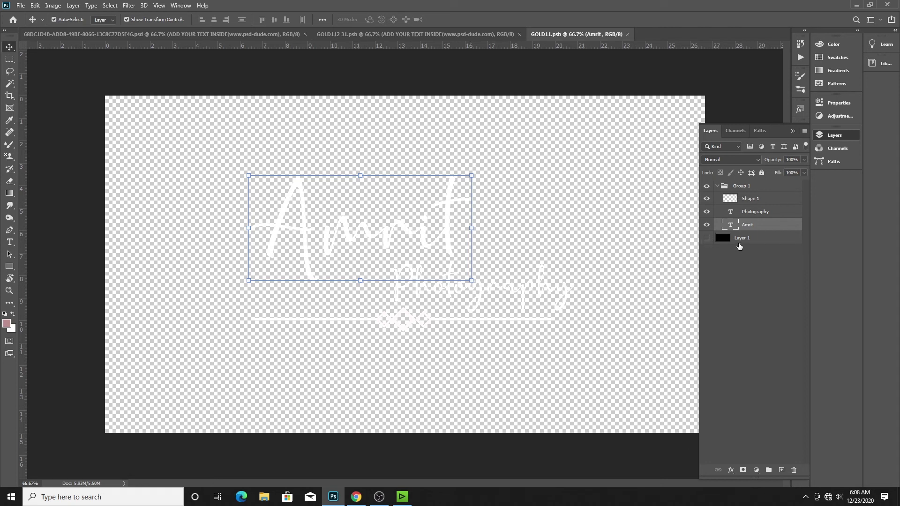
Show the black Layer 1 backdrop and replace the name above Photography with the new photography studio's name
click(741, 240)
click(707, 239)
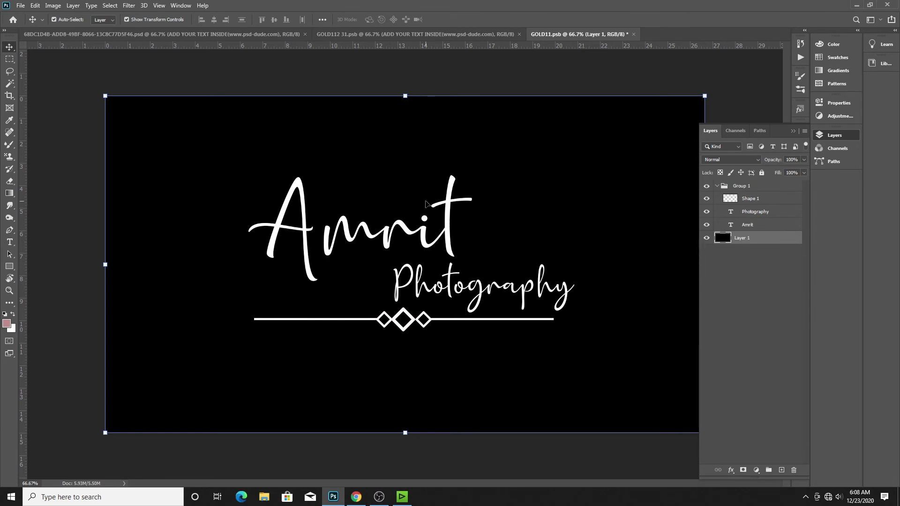
click(449, 238)
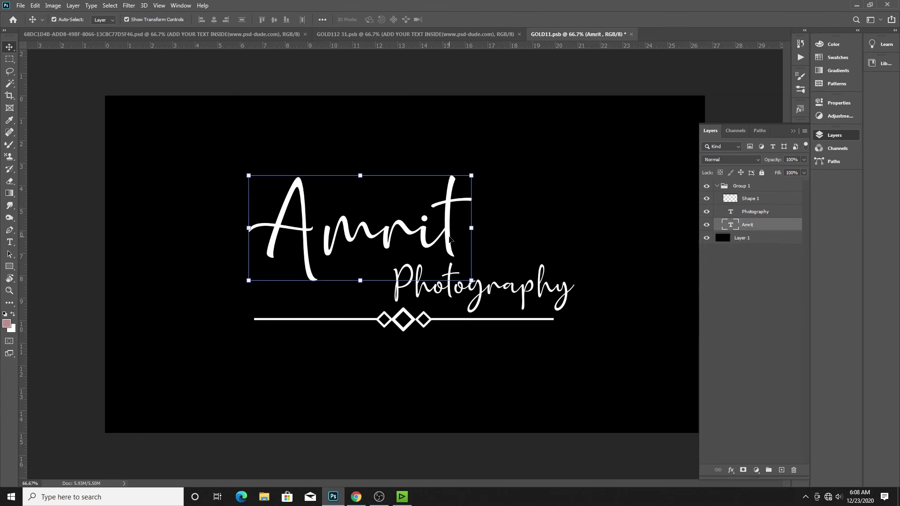
key(t)
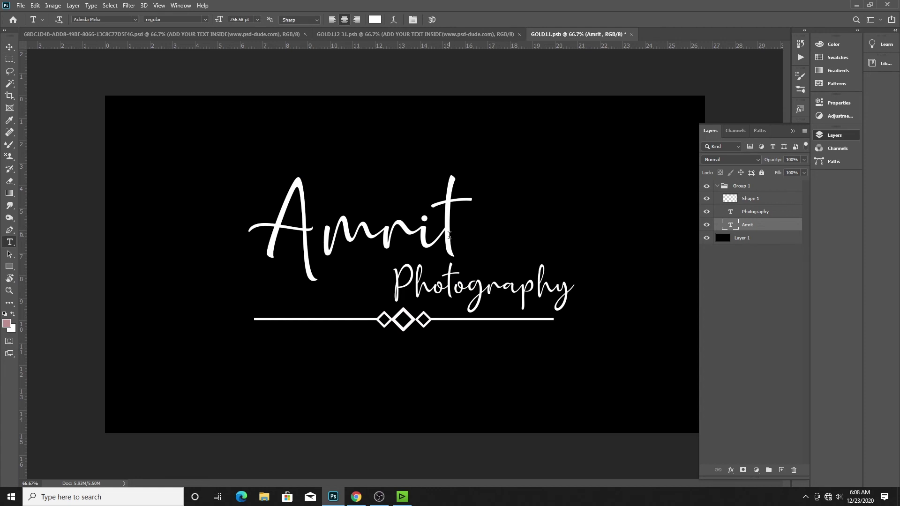
click(456, 218)
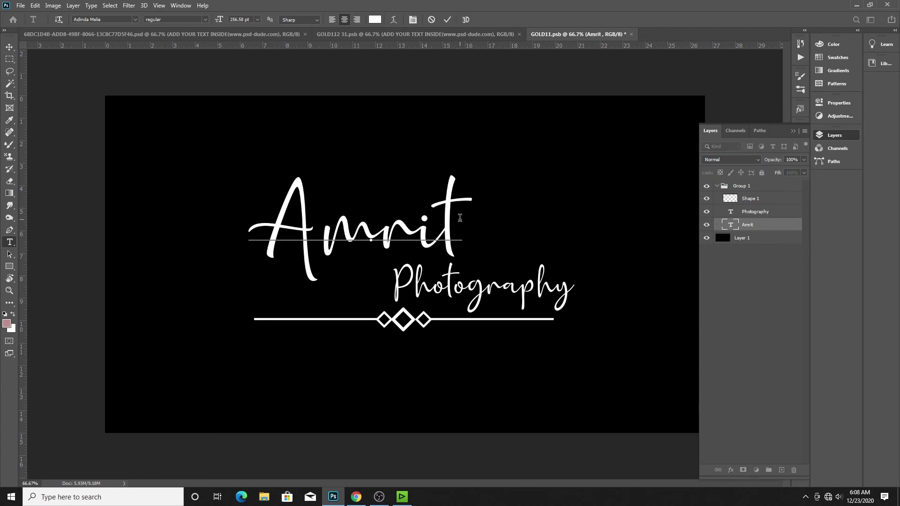
drag(461, 215, 213, 211)
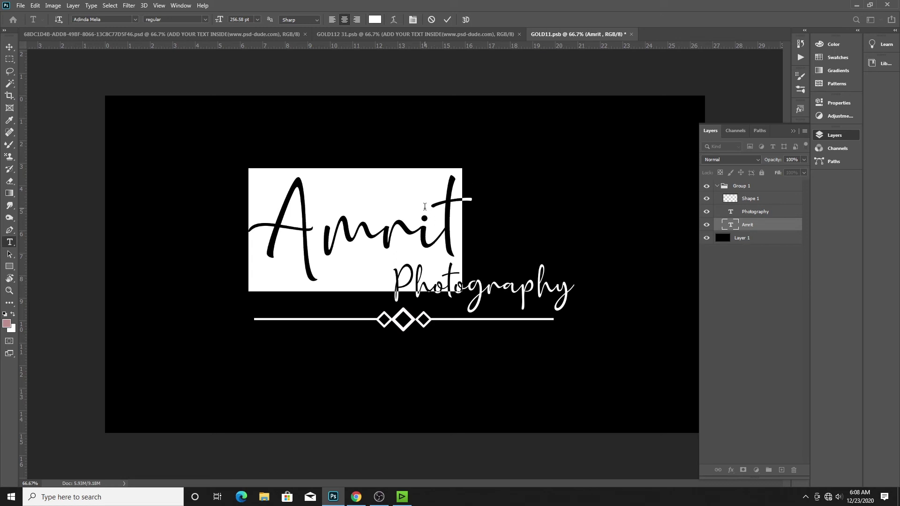
text(Van)
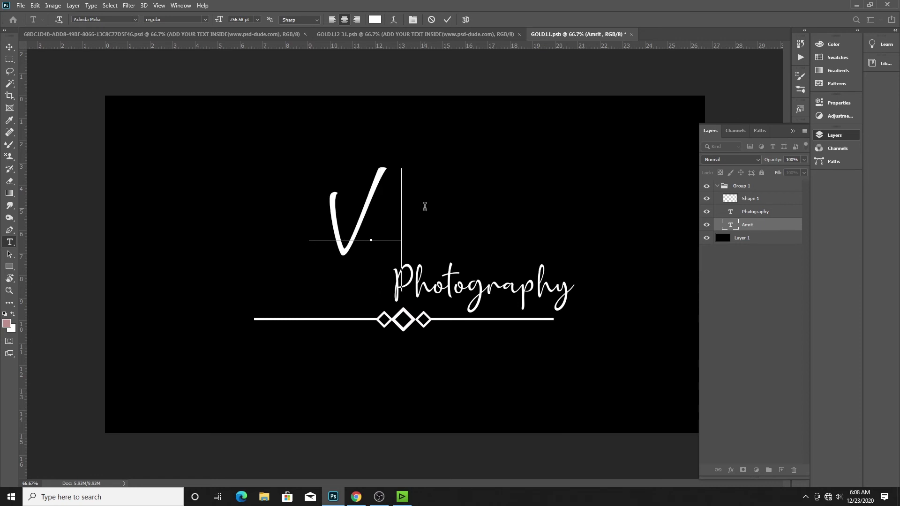
text(sh)
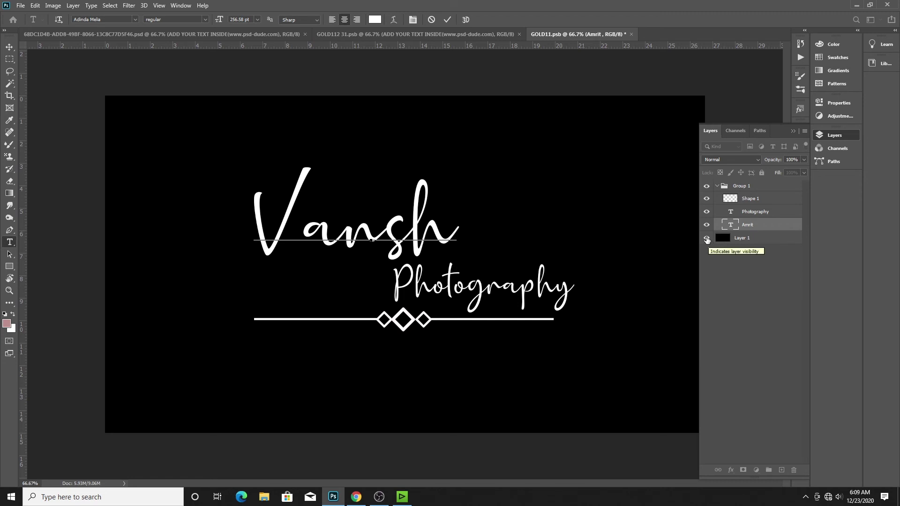
Commit the text edit, hide the black Layer 1 backdrop, and save and close GOLD11.psb
click(706, 238)
click(706, 238)
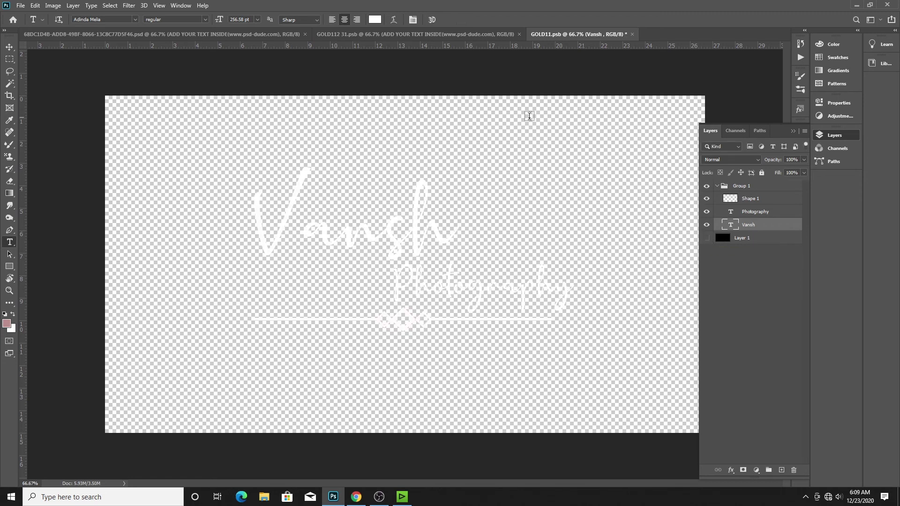
click(21, 5)
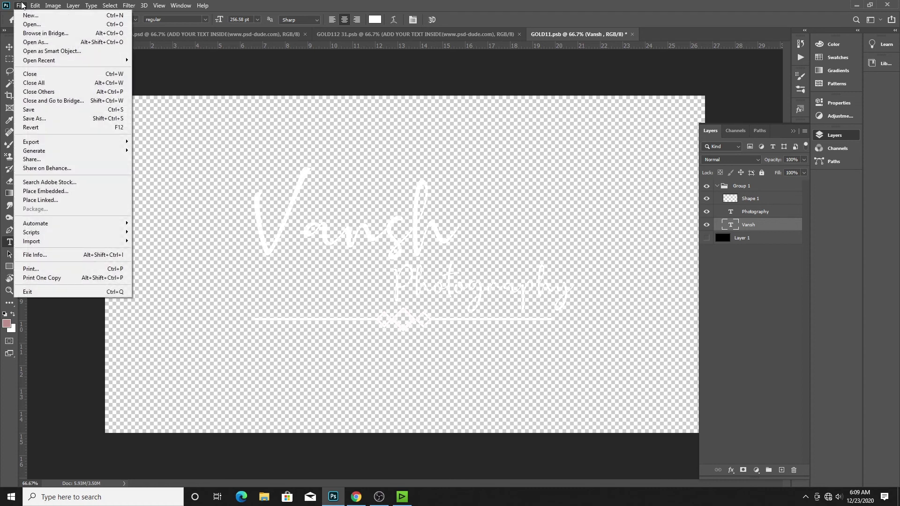
click(45, 109)
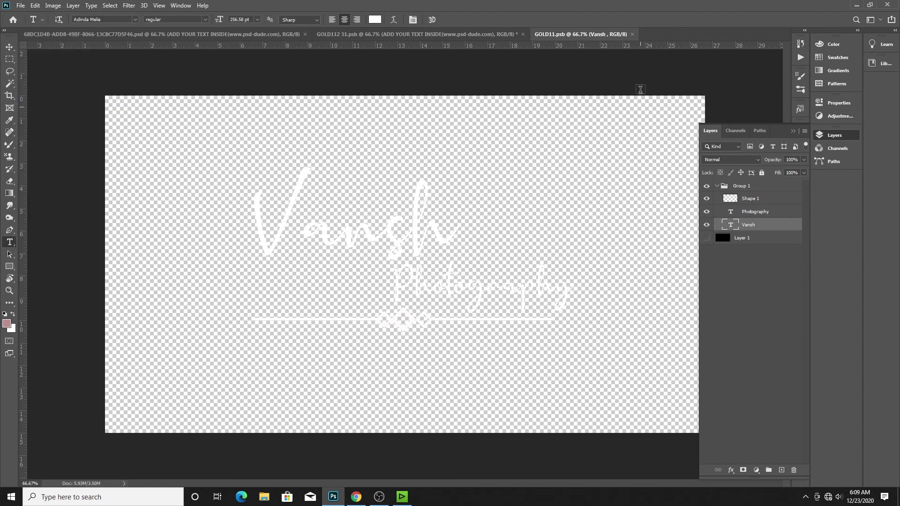
click(632, 35)
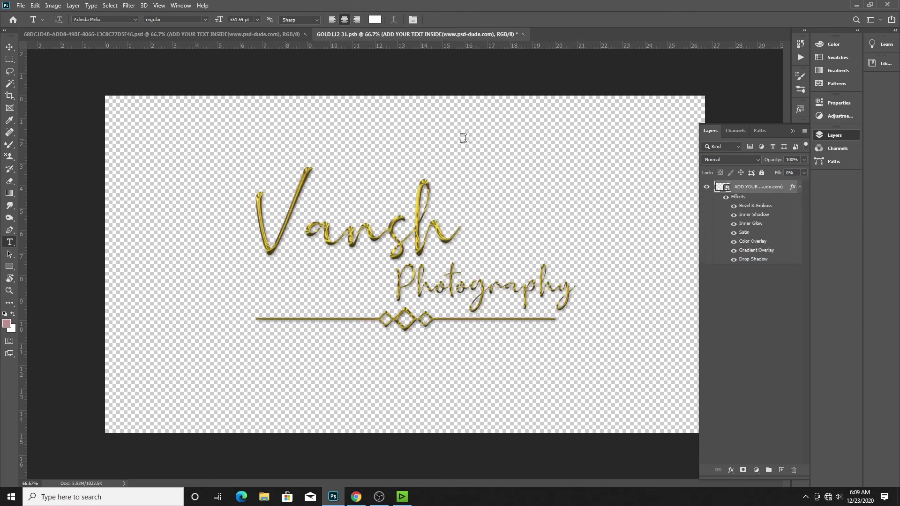
Save and close the GOLD112 31.psb smart object, and save the parent PSD title
click(21, 5)
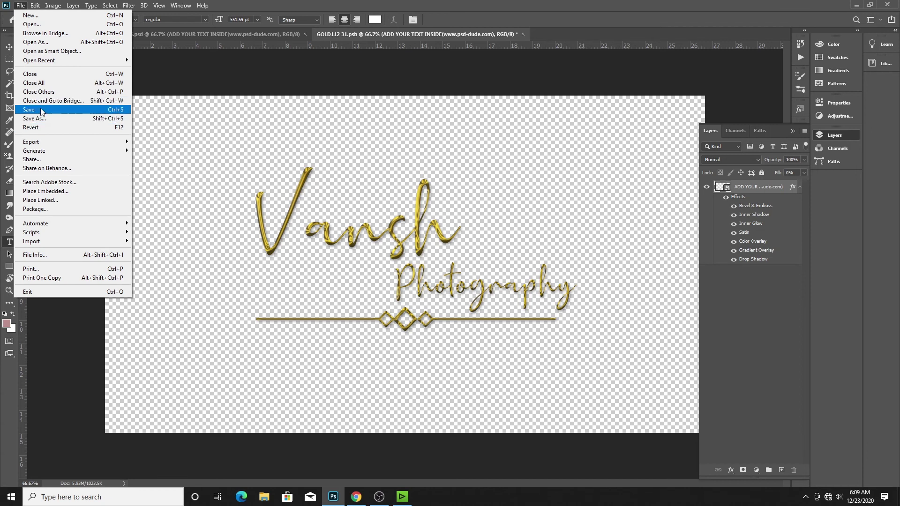
click(37, 109)
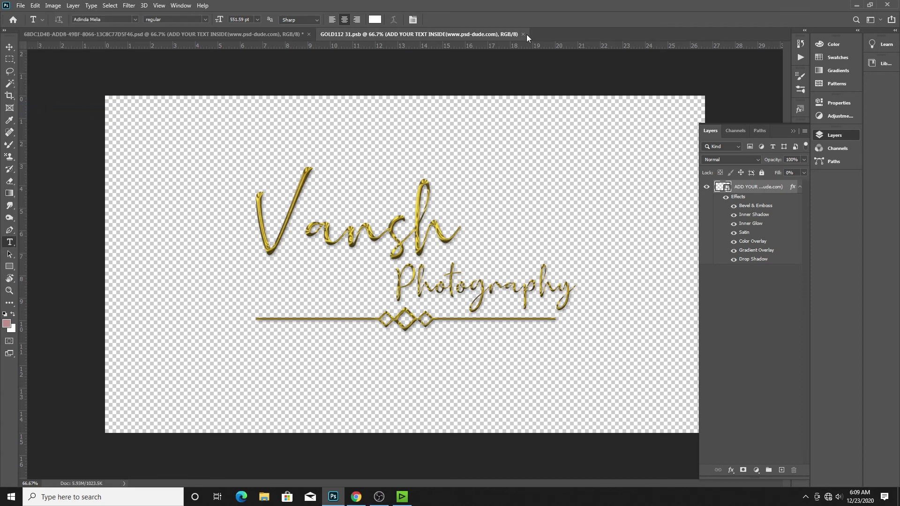
key(ctrl+w)
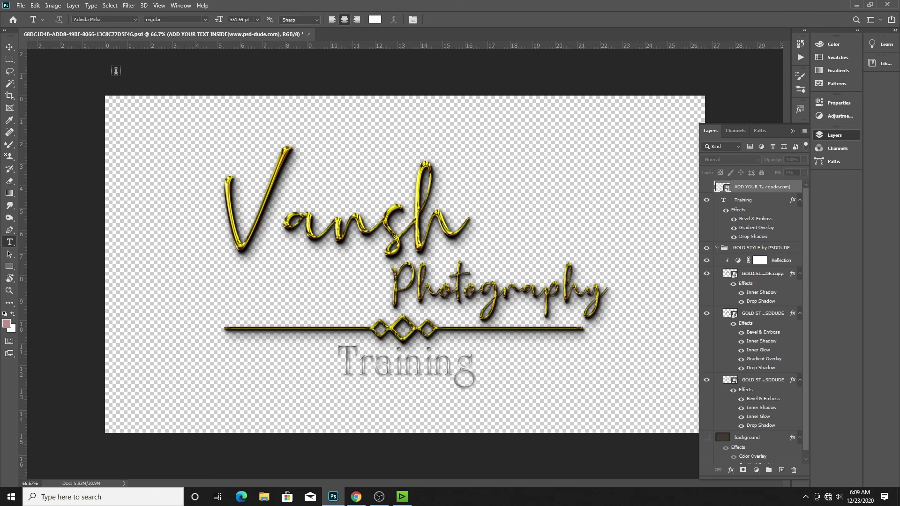
click(23, 6)
click(53, 106)
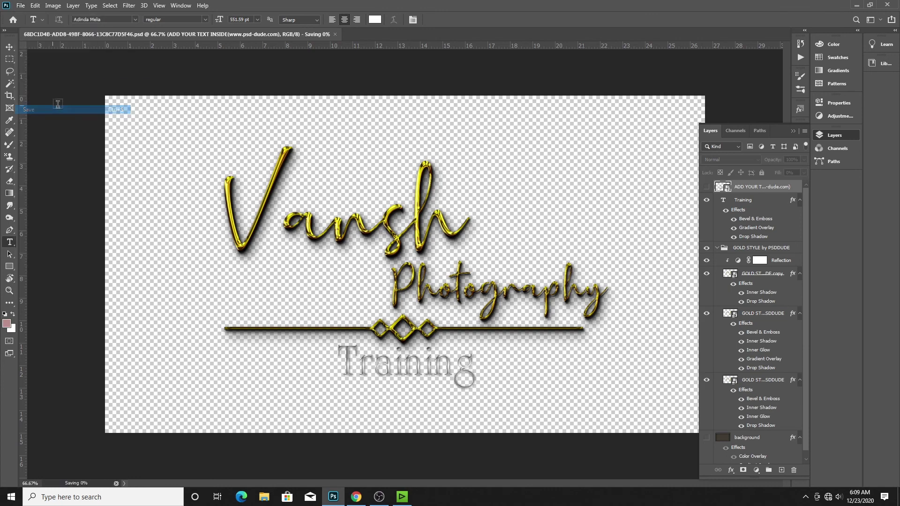
Switch back to EDIUS and preview the updated photography title in Sequence1, ending at 00:00:03:00
click(402, 496)
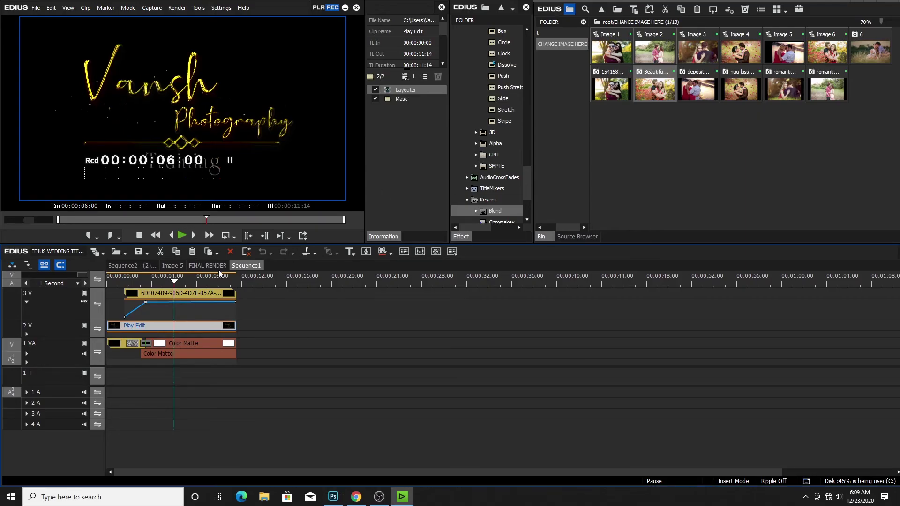
click(170, 283)
mouse_move(171, 283)
mouse_down()
mouse_move(124, 282)
mouse_move(158, 284)
mouse_up()
key(space)
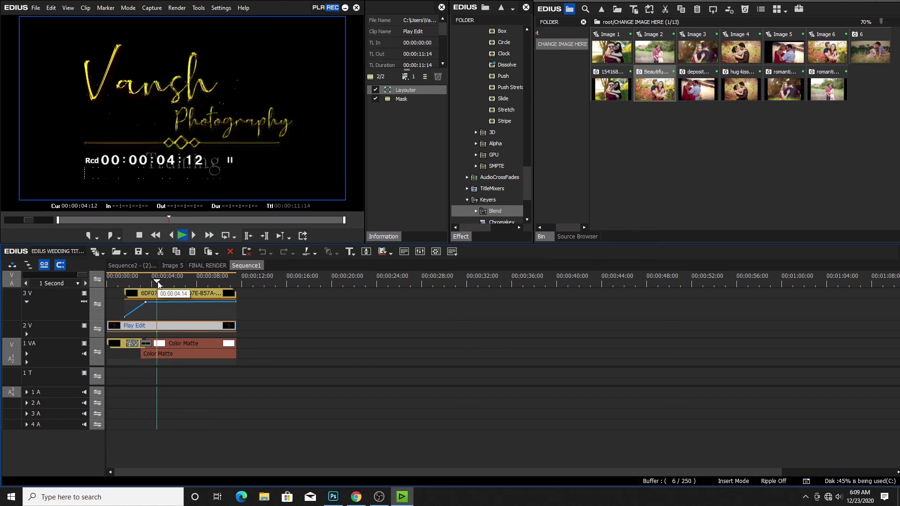
click(189, 303)
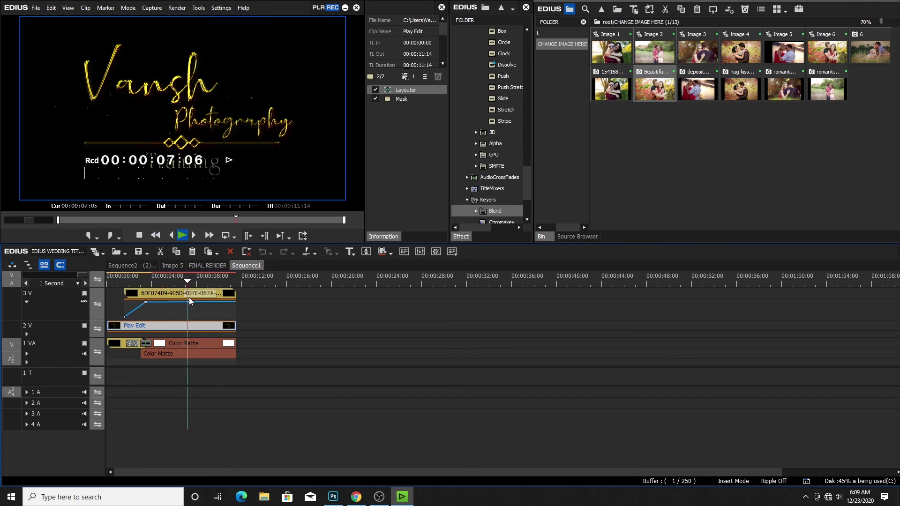
key(Home)
click(167, 325)
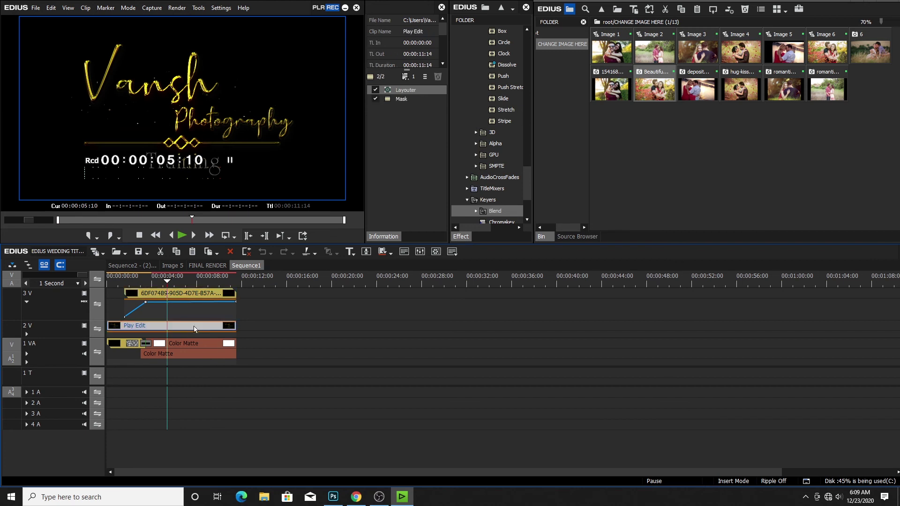
drag(168, 282, 140, 284)
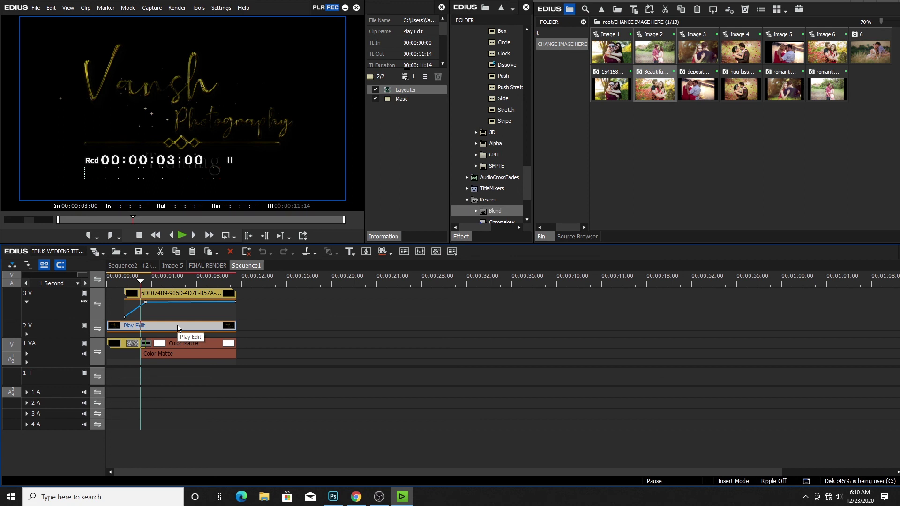
Review the photography, family and wedding titles in FINAL RENDER up to 00:00:52:08, and return to the start
click(208, 266)
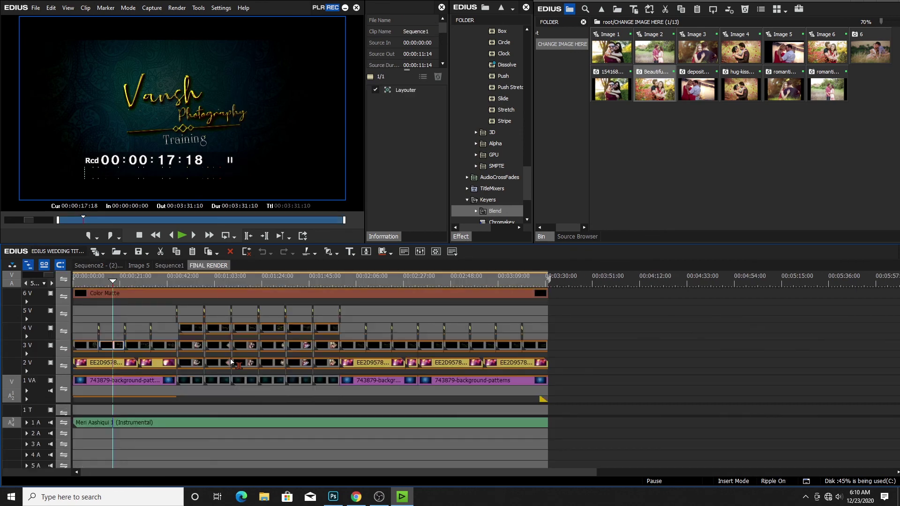
drag(117, 284, 136, 290)
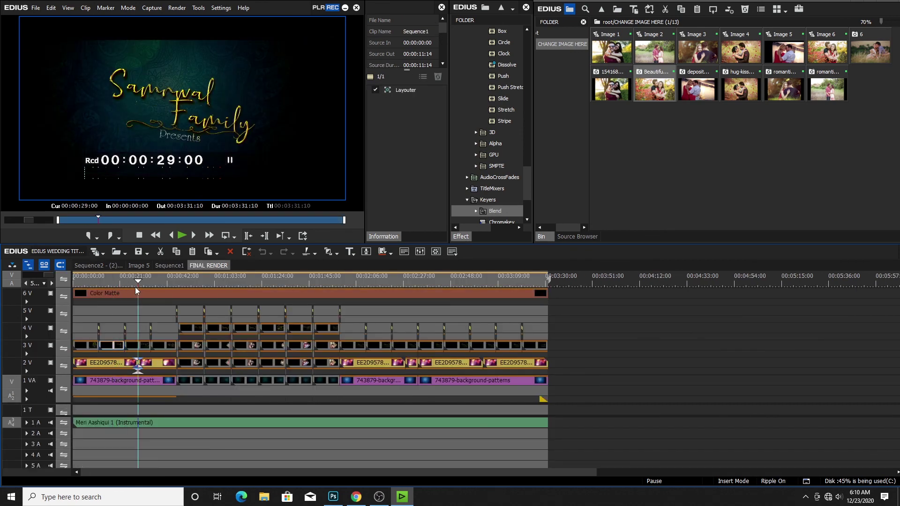
click(141, 347)
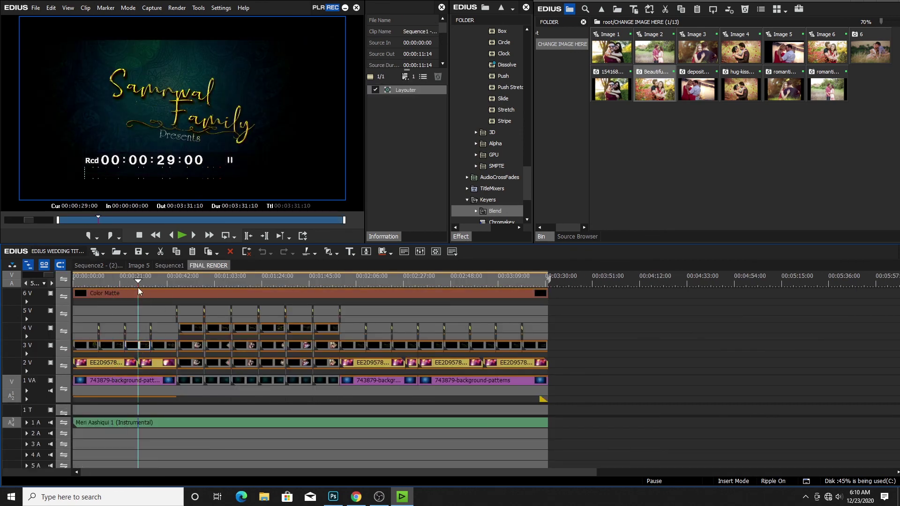
click(164, 348)
click(161, 282)
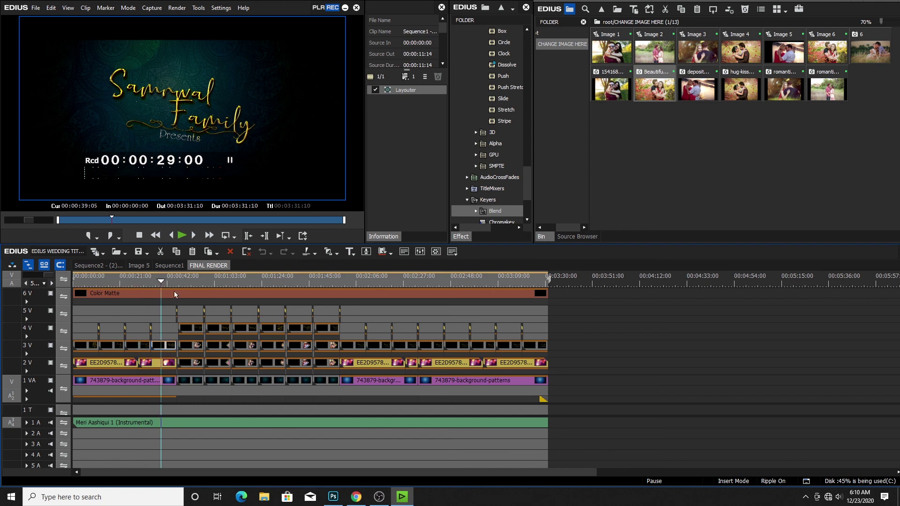
click(190, 283)
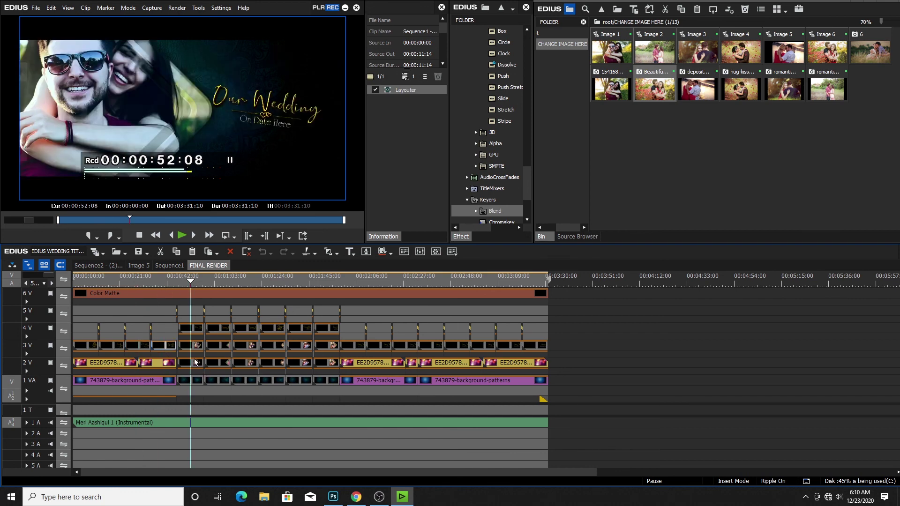
drag(199, 281, 64, 365)
Export FINAL RENDER with the H.264/AVC exporter as the MP4 file Final Title on the Desktop, replacing the existing file
click(220, 346)
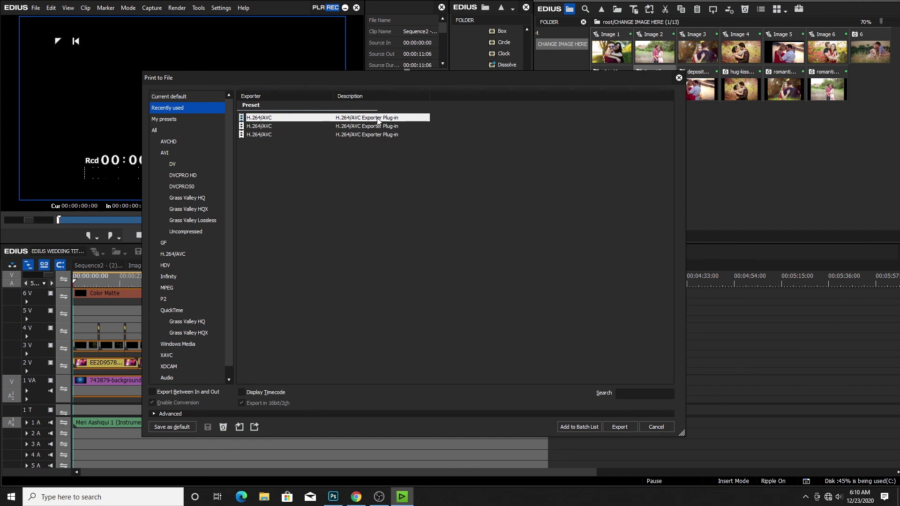
click(622, 429)
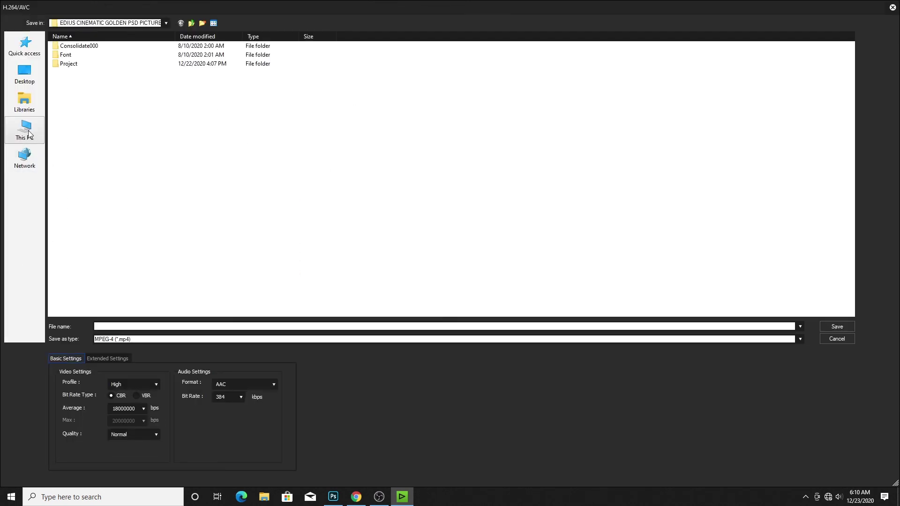
click(25, 77)
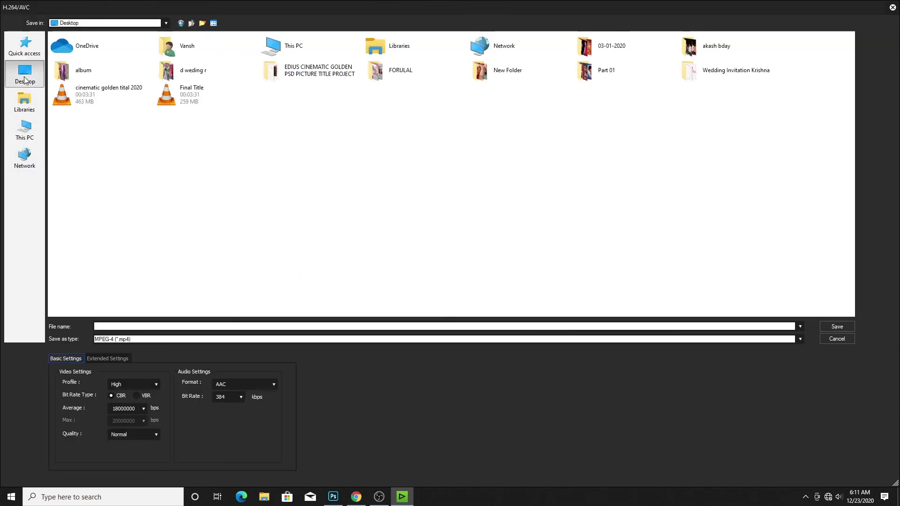
click(196, 98)
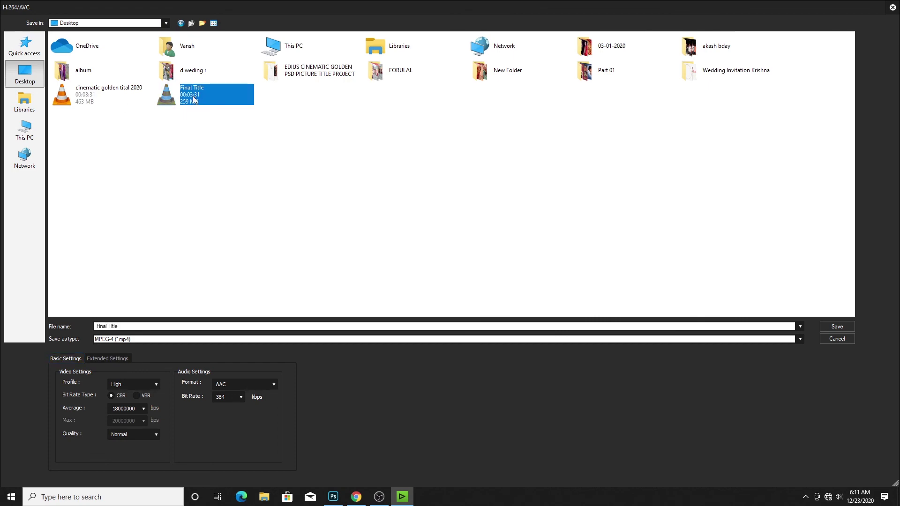
click(842, 330)
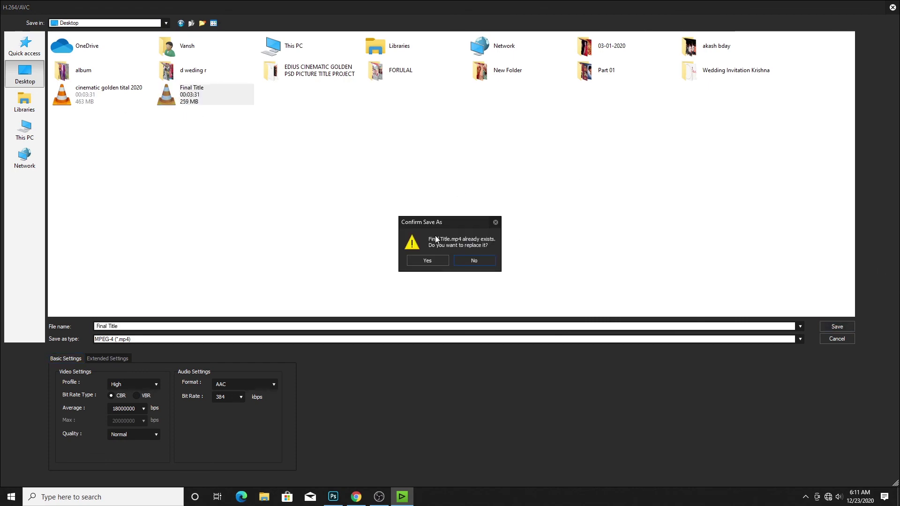
click(429, 259)
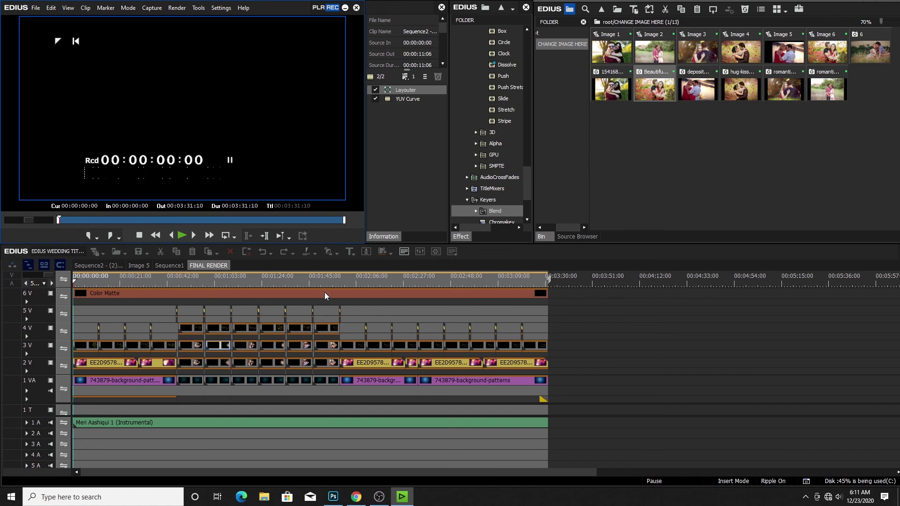